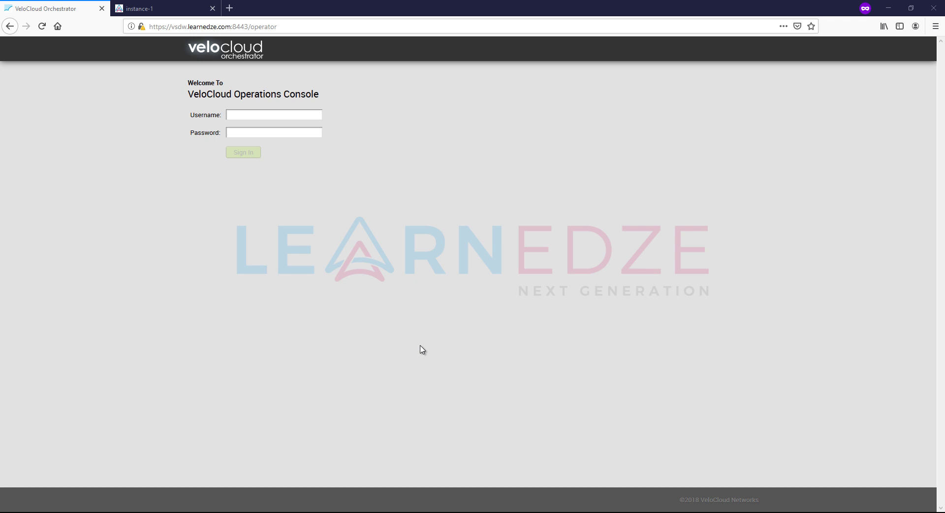
- Sign in with the admin account and open LEN-LAB's Configure > Edges list showing b1-r1 and dc-r1
click(257, 115)
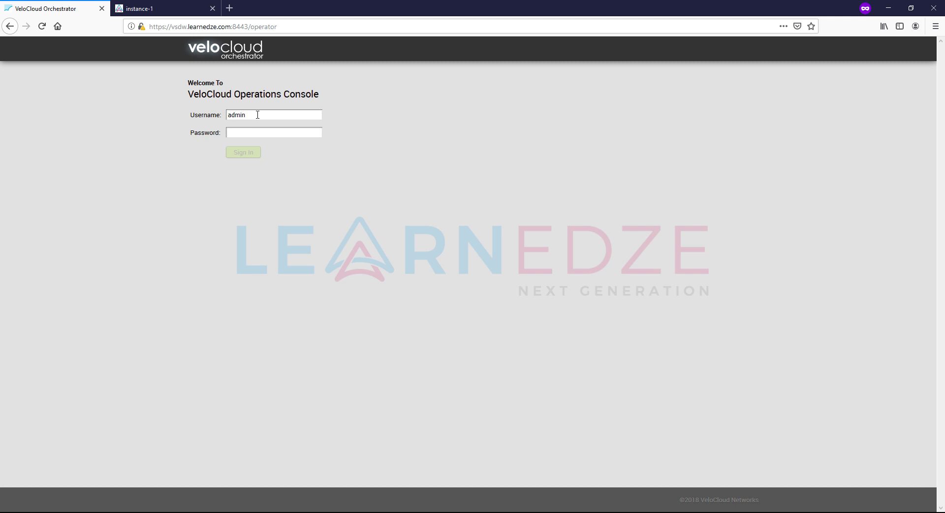
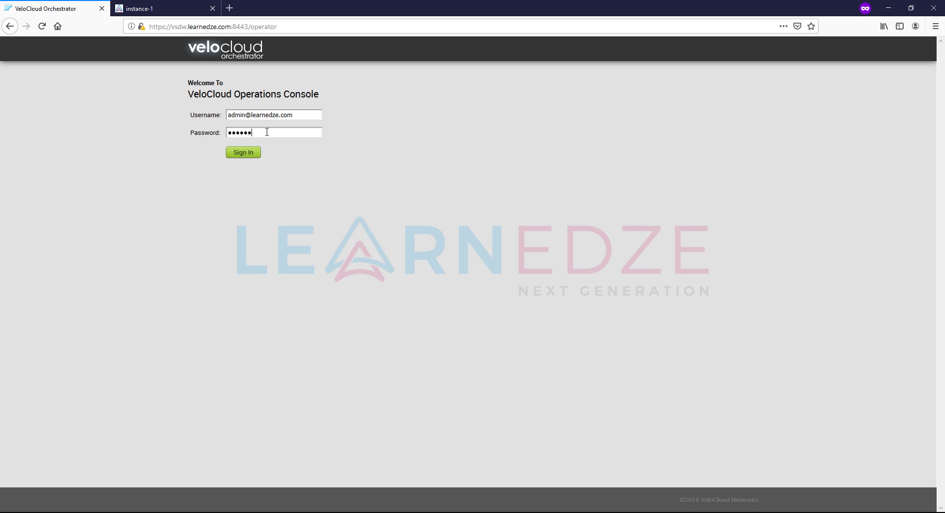
key(Return)
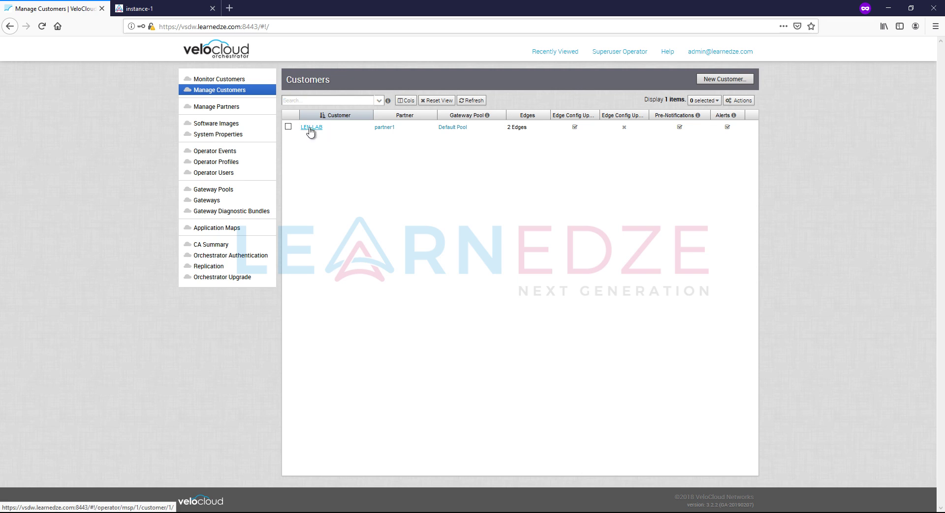
click(311, 129)
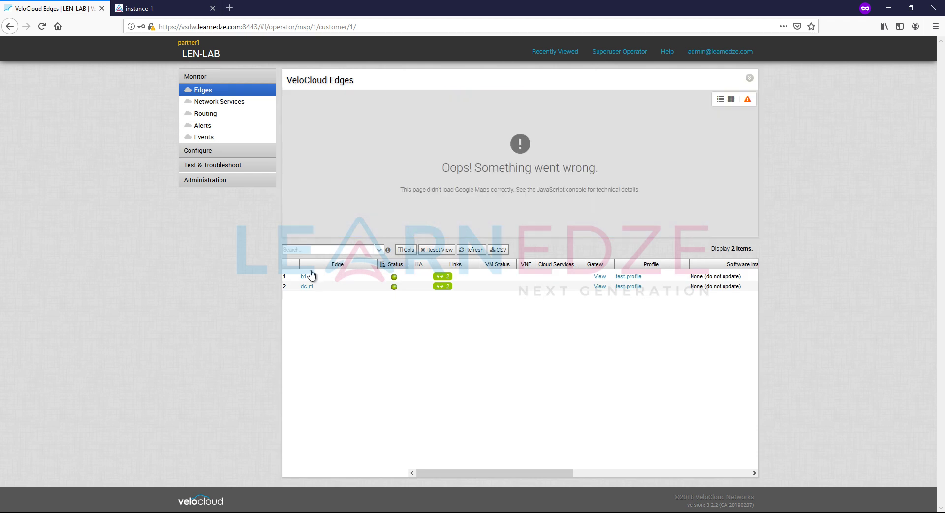
click(197, 153)
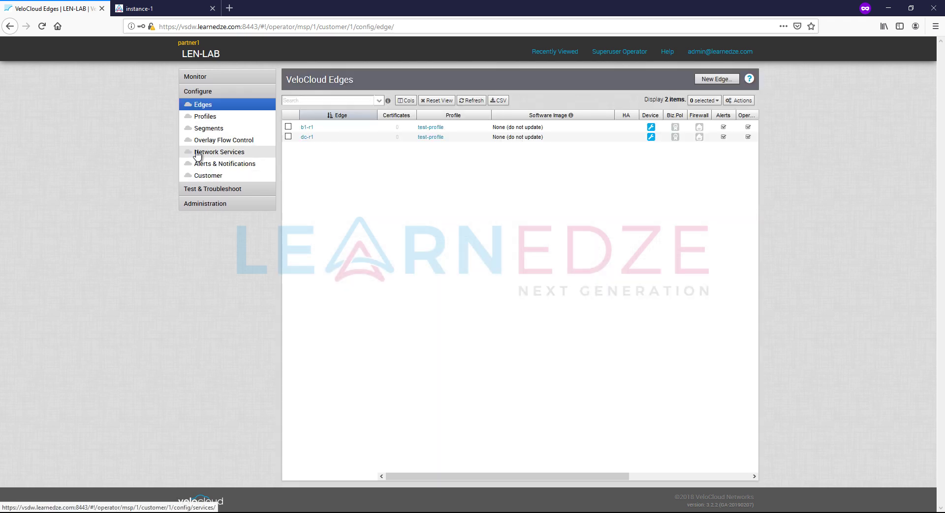
- Start a new edge named b2-r1 with model Virtual Edge and profile test-profile
click(721, 79)
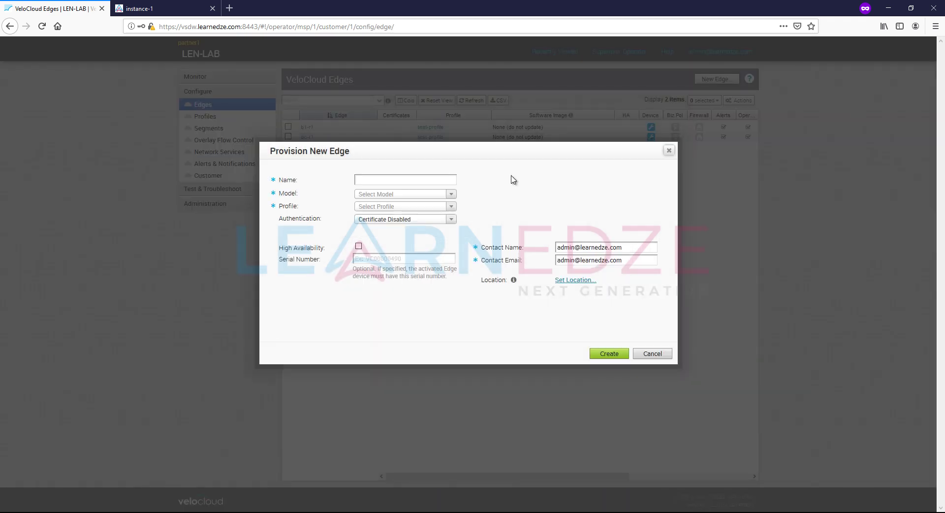
click(394, 180)
text(b2-r1)
click(411, 197)
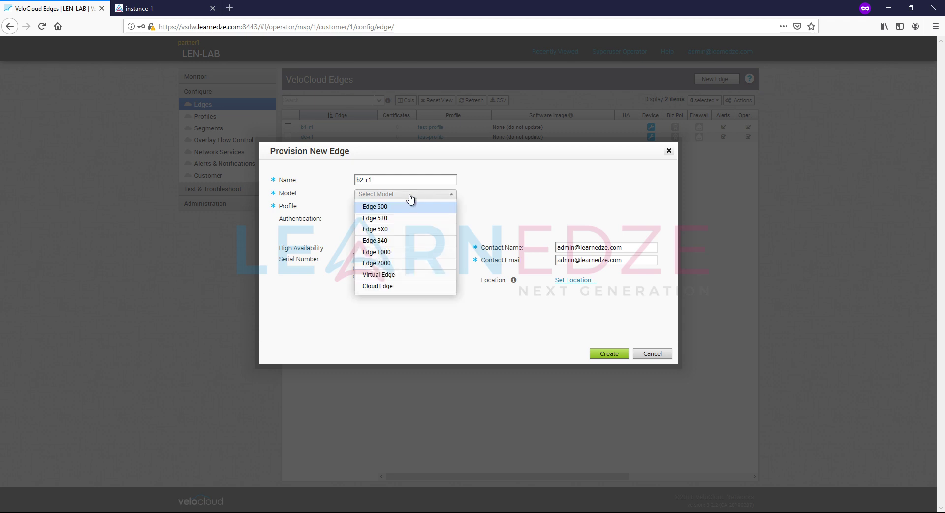
click(406, 276)
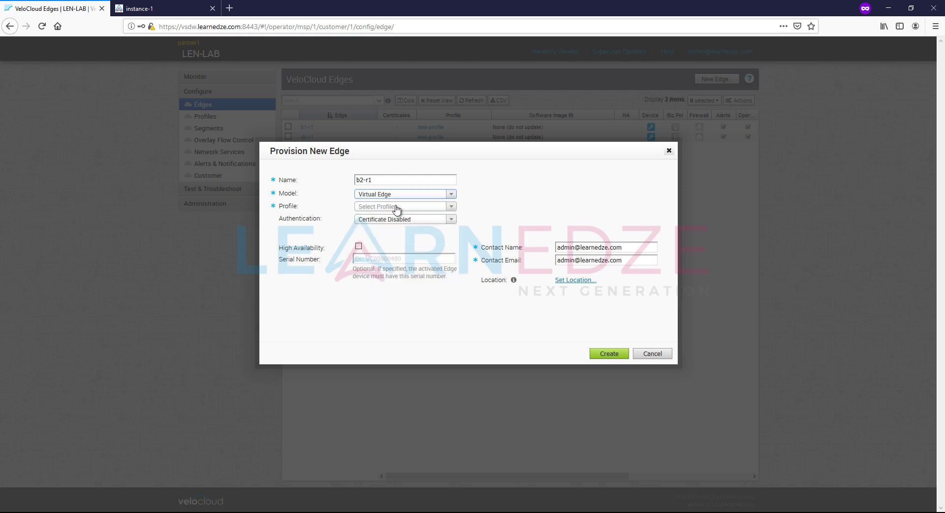
click(397, 207)
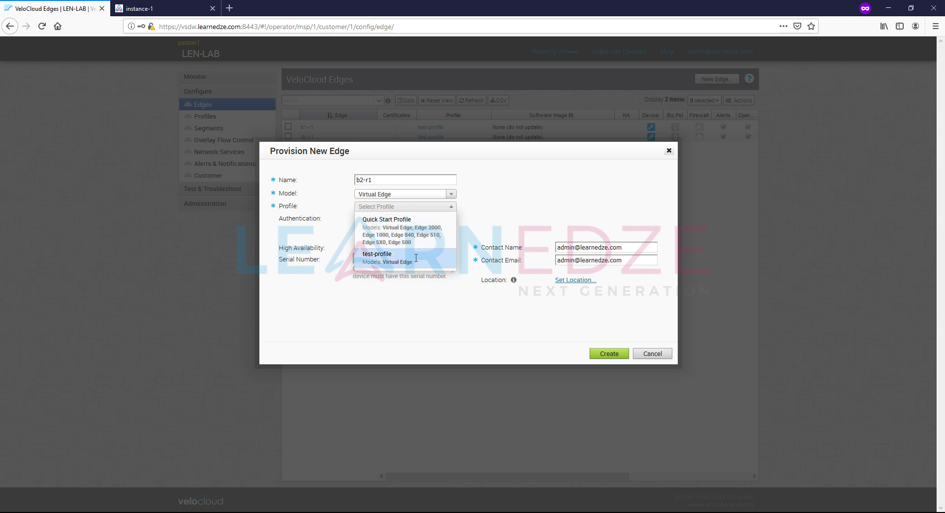
click(416, 262)
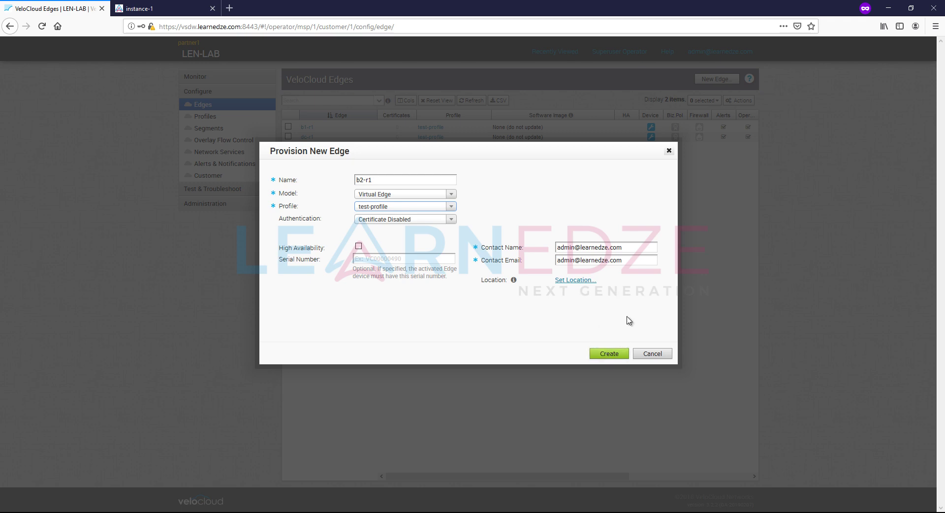
- Create edge b2-r1, select its issued activation key, and review the Pending Edge Overview
click(609, 354)
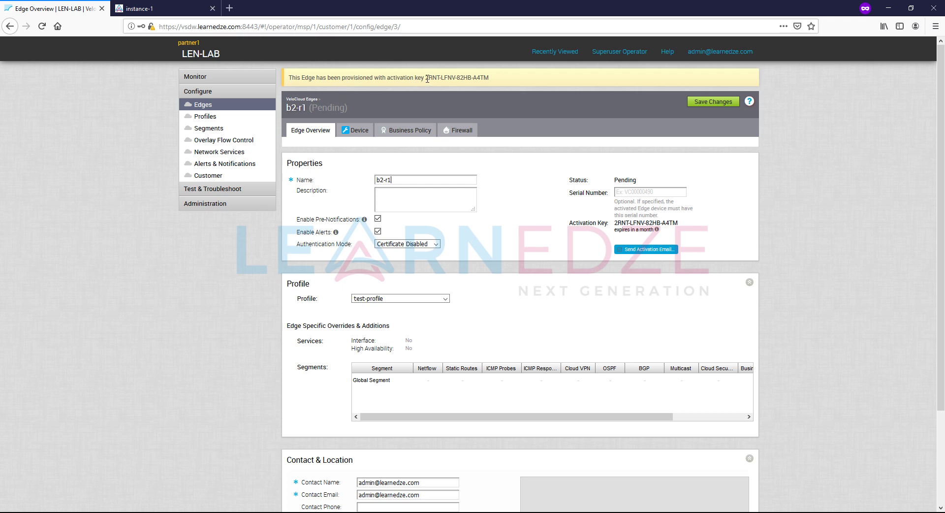
drag(425, 78, 491, 80)
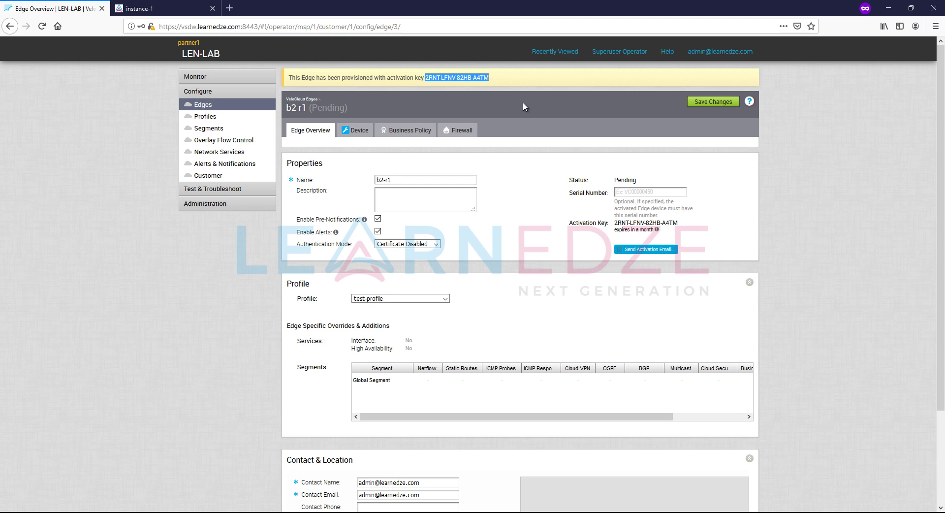
click(541, 251)
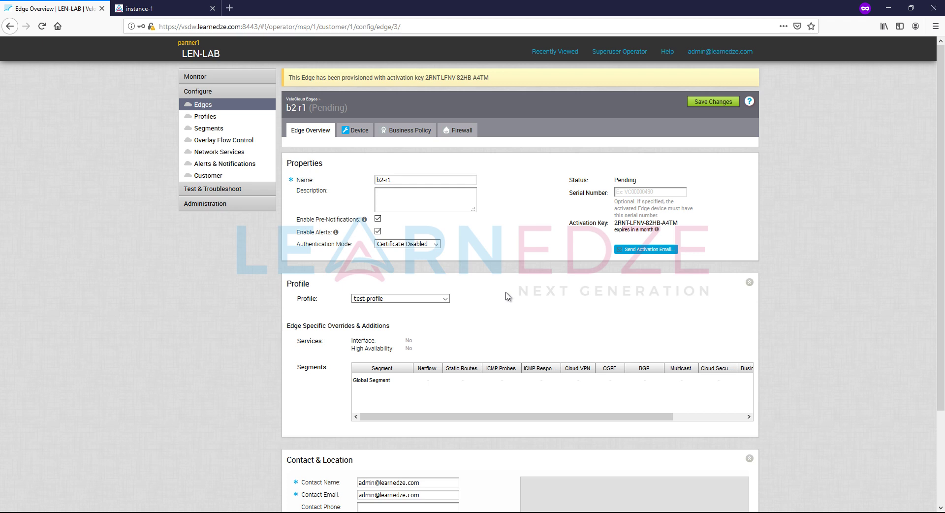
scroll(507, 296, down, 3)
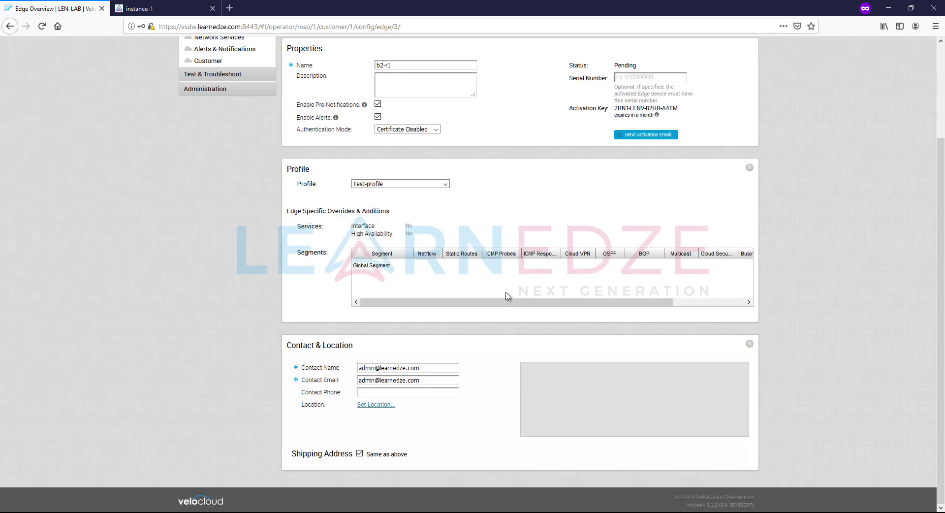
scroll(507, 296, up, 3)
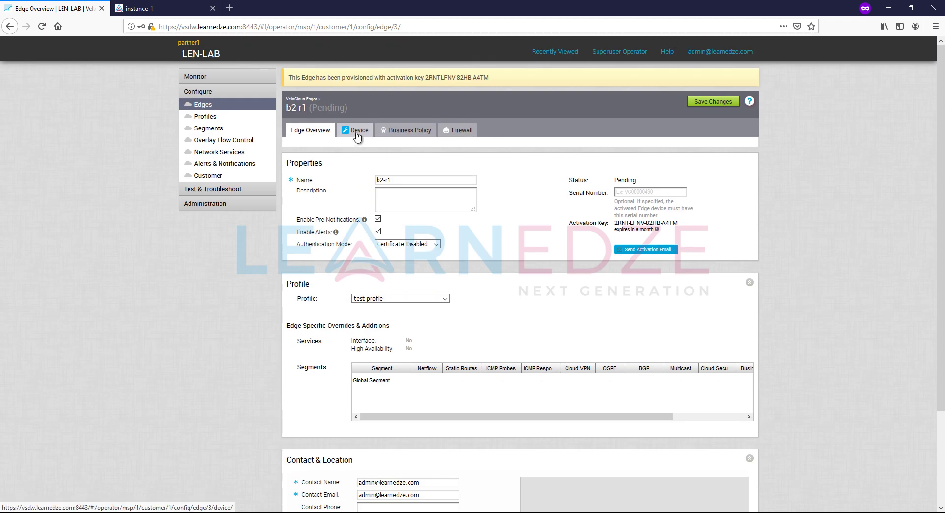
- Log in to Cockpit on instance-1 with the server user name and password, reaching its Devices page
click(142, 9)
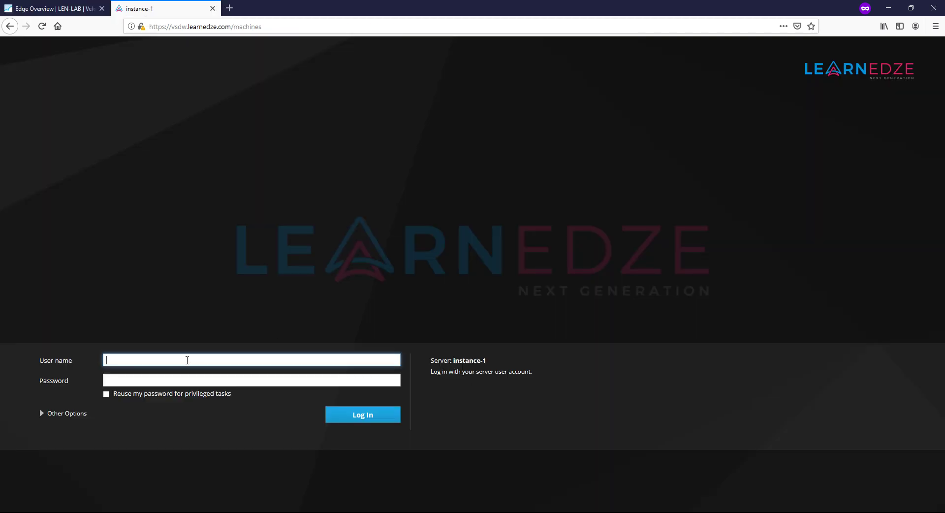
text(root)
key(Tab)
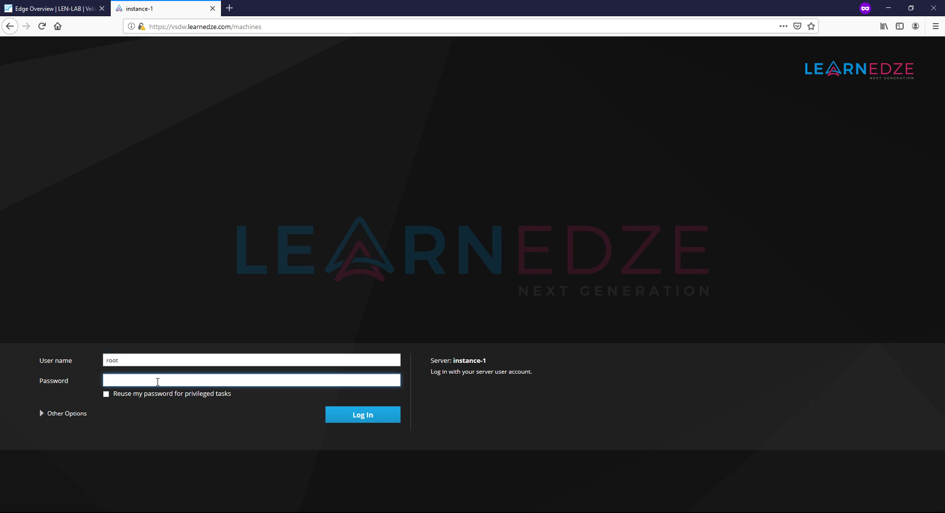
text(•••••••••••)
key(Return)
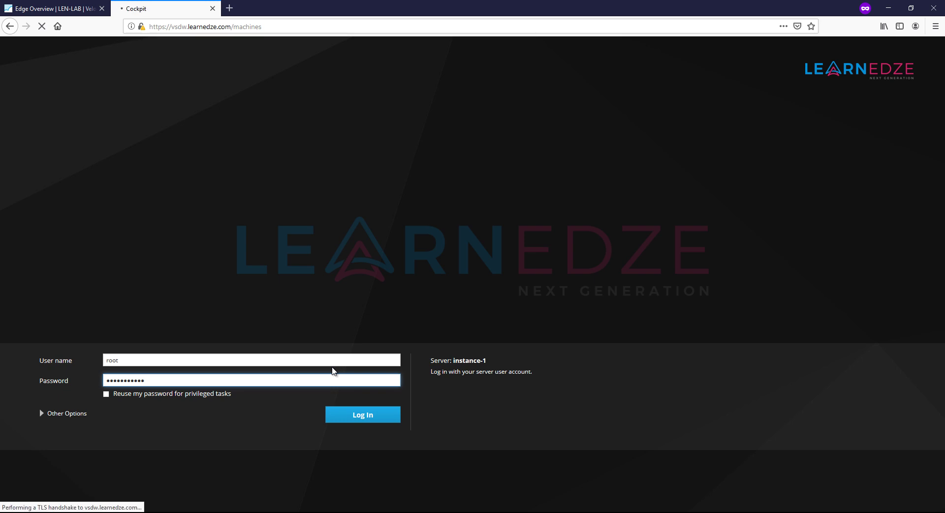
click(101, 10)
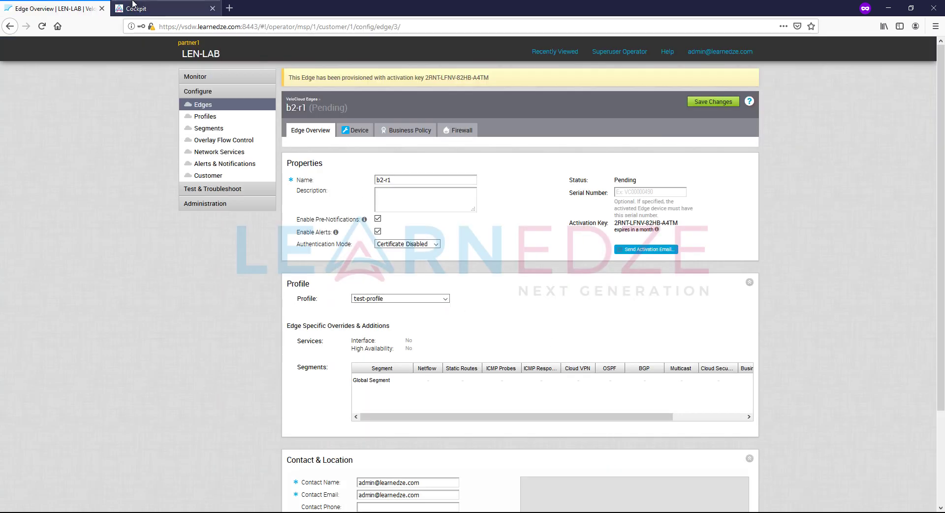
click(151, 6)
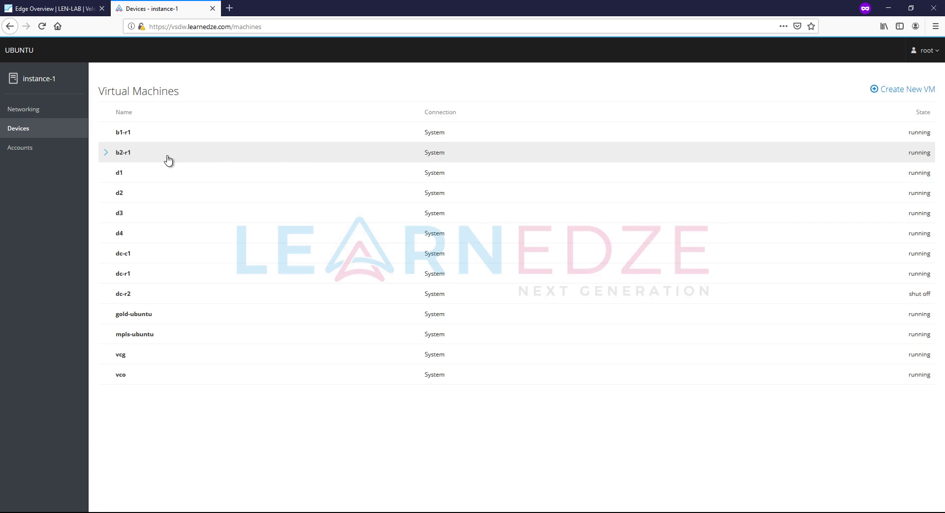
- Open VM b2-r1's Serial Console to the vc-edge prompt, then go back to the Orchestrator Edge Overview
click(156, 156)
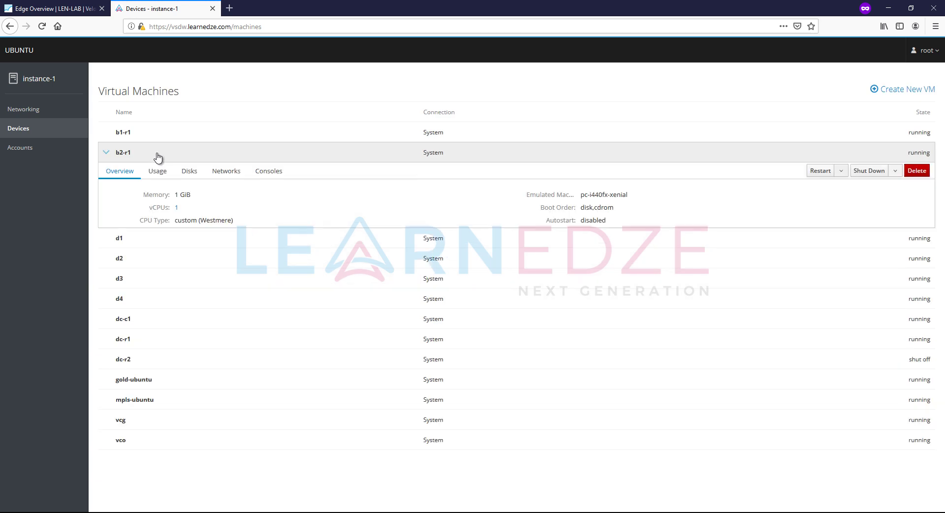
click(266, 176)
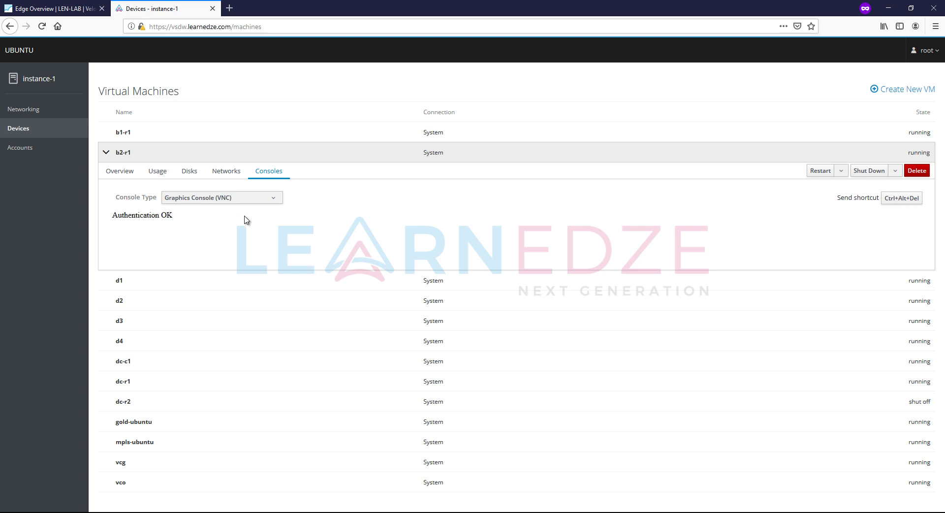
scroll(232, 201, down, 3)
click(213, 115)
key(Return)
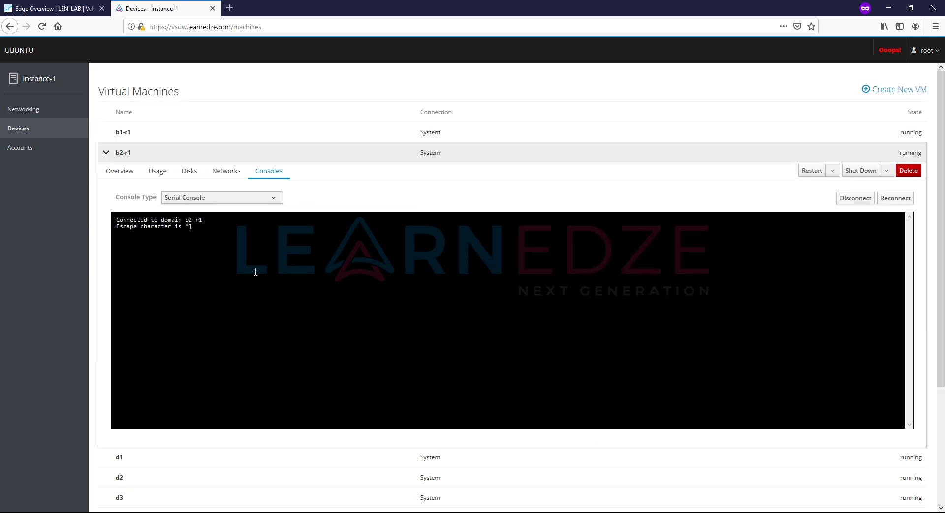
click(277, 314)
key(Return)
key(Return)
key(Return)
key(Return)
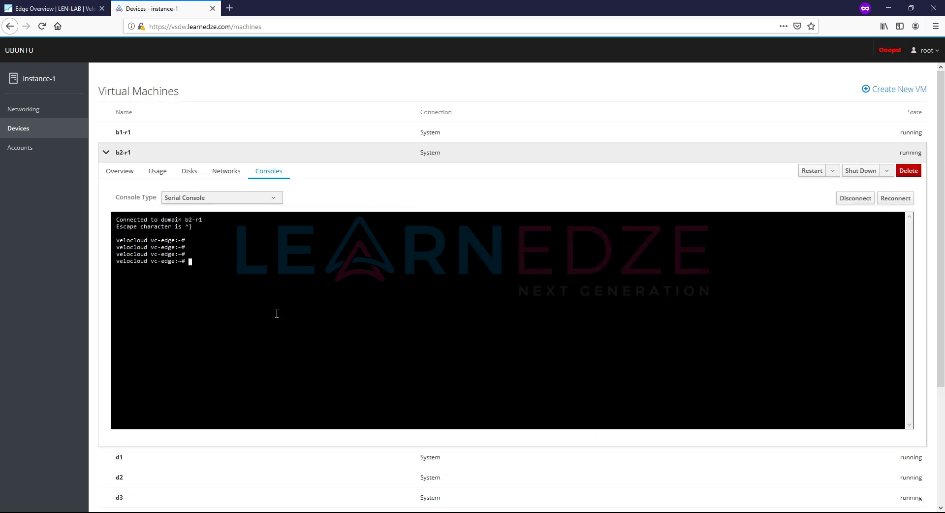
click(37, 8)
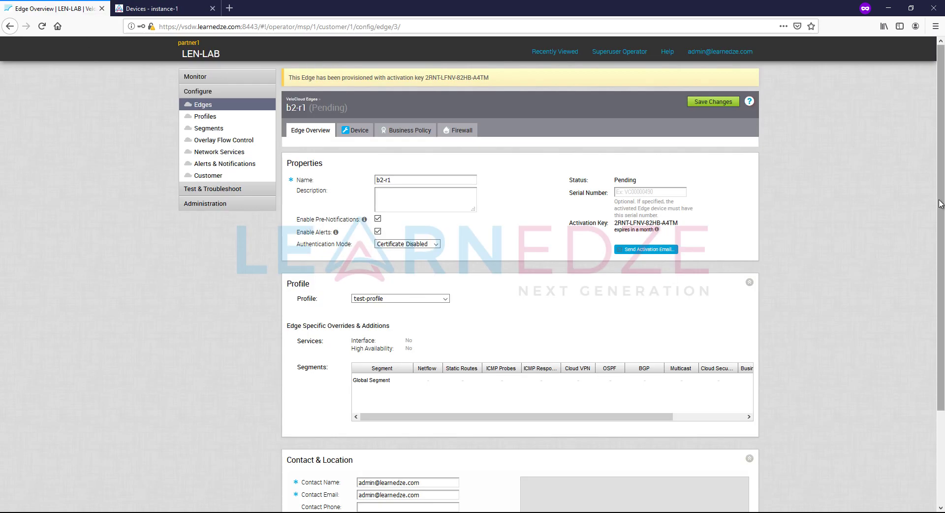
- Open b2-r1's Device settings and scroll to the VLAN list's warning on VLAN 1 - Corporate
drag(941, 203, 942, 244)
click(350, 81)
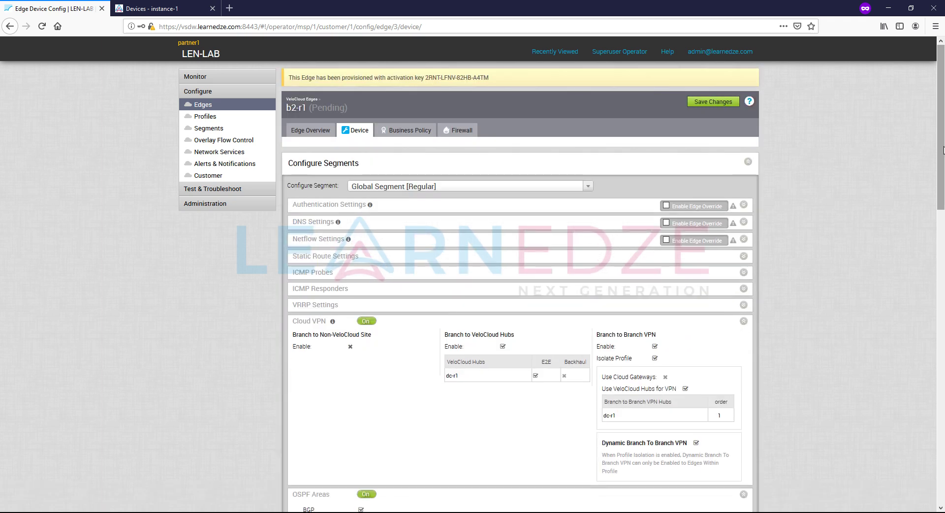
scroll(942, 182, down, 3)
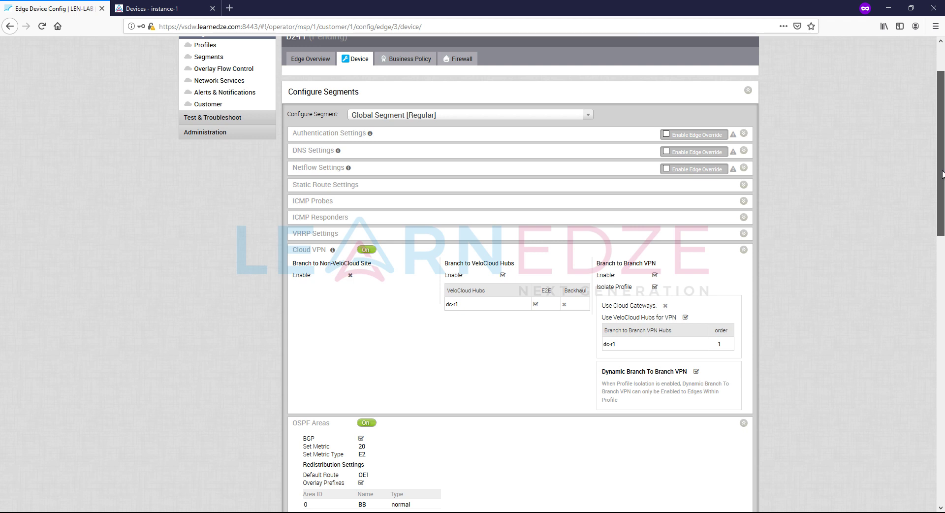
drag(942, 174, 942, 332)
mouse_move(317, 272)
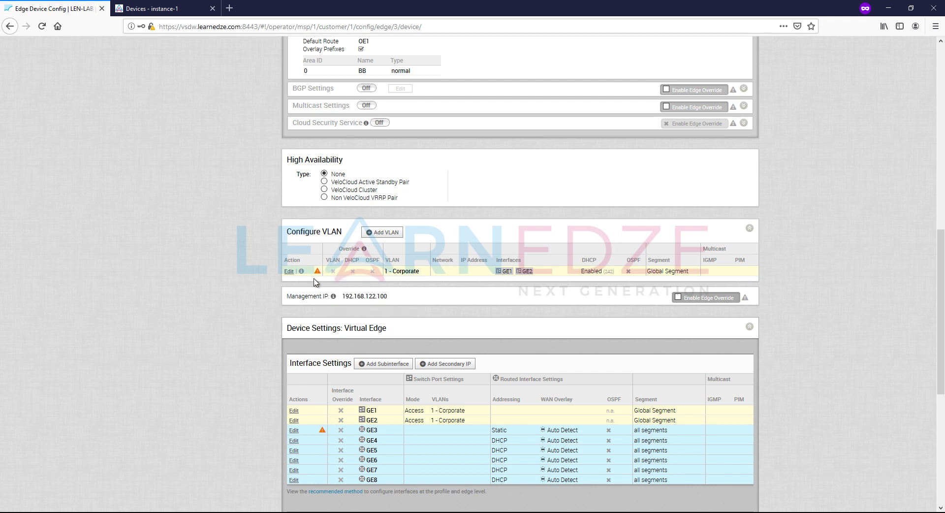
- Enter Edge LAN IP 10.4.2.1 for the Corporate VLAN so network shows 10.4.2.0 and DHCP starts at 10.4.2.13
click(289, 271)
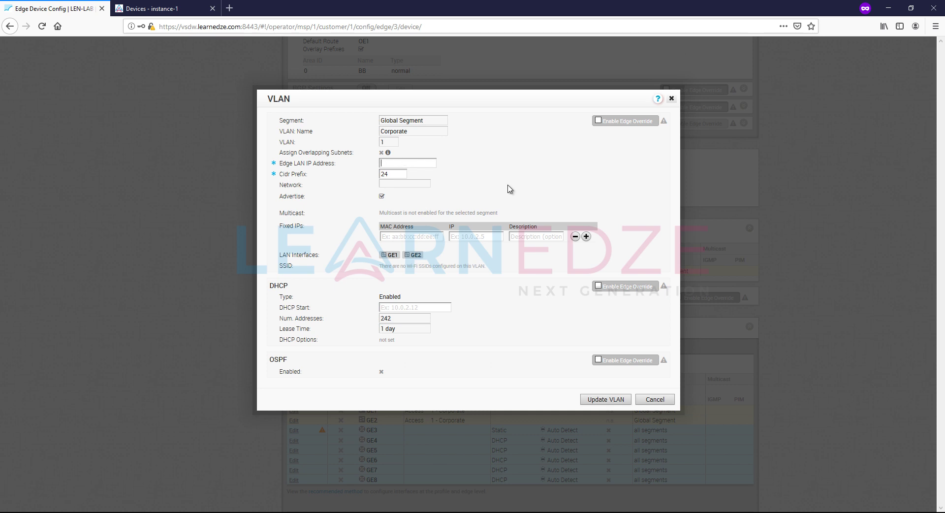
text(10.4.2.0)
key(BackSpace)
text(1)
click(505, 313)
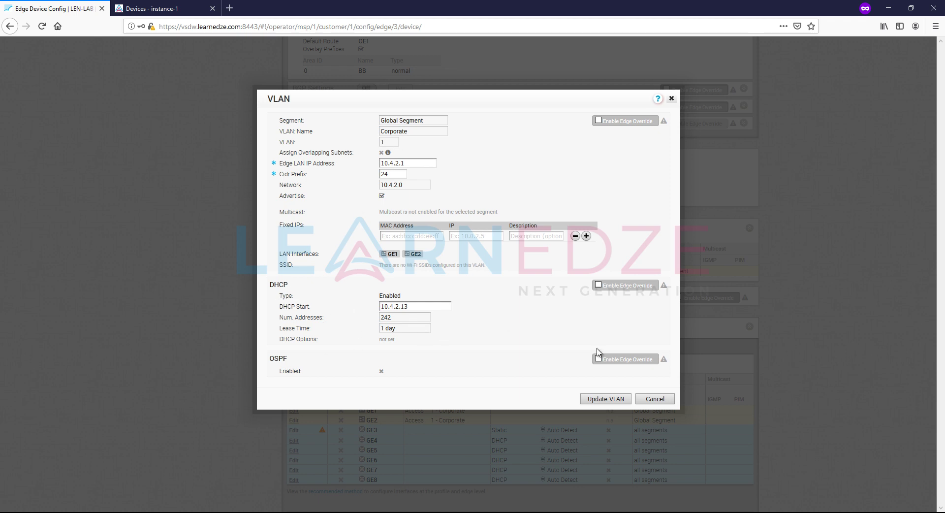
- Update the Corporate VLAN, then give GE3 static IP 9.1.4.2/24 with gateway 9.1.4.1
click(615, 399)
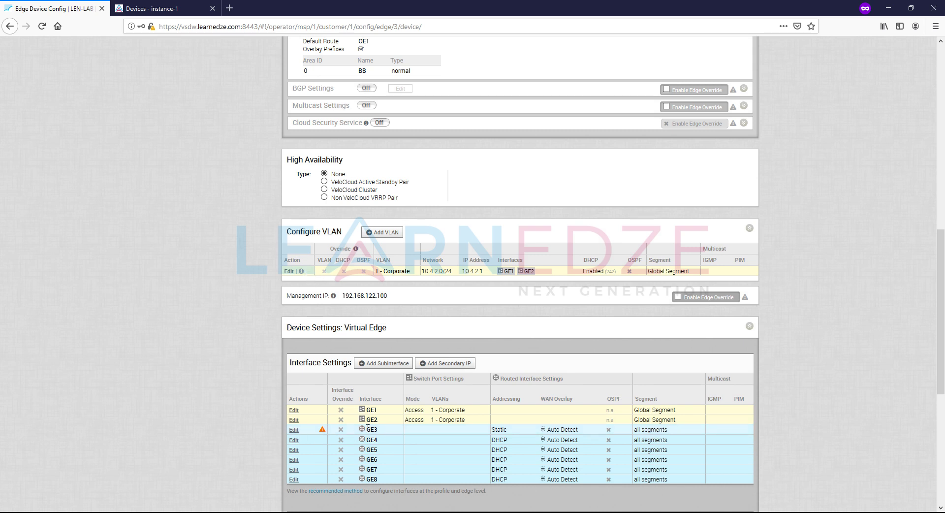
click(294, 430)
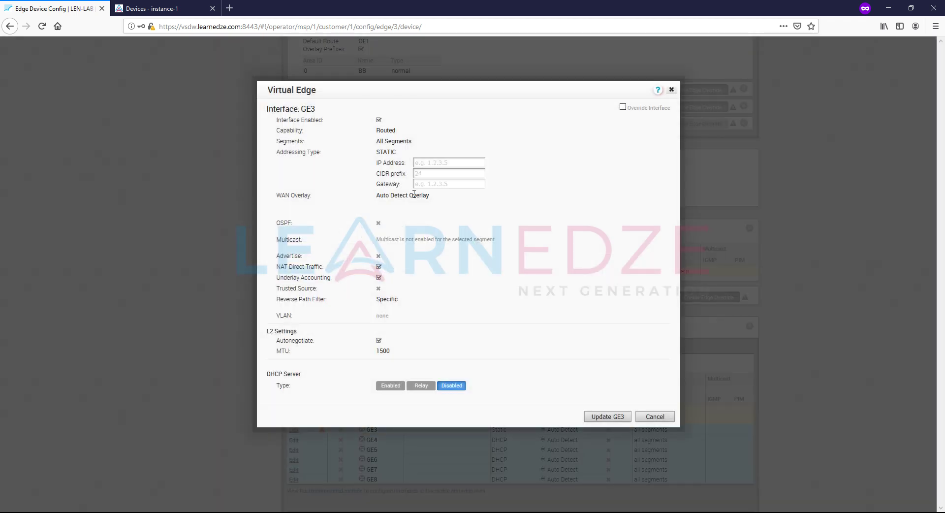
text(9)
text(.1.4.)
text(2)
text(91.4.)
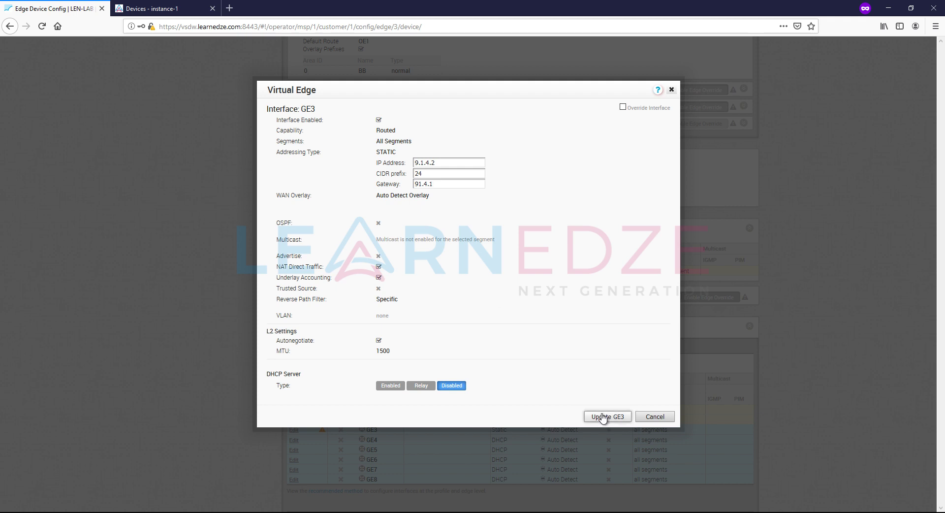
click(604, 416)
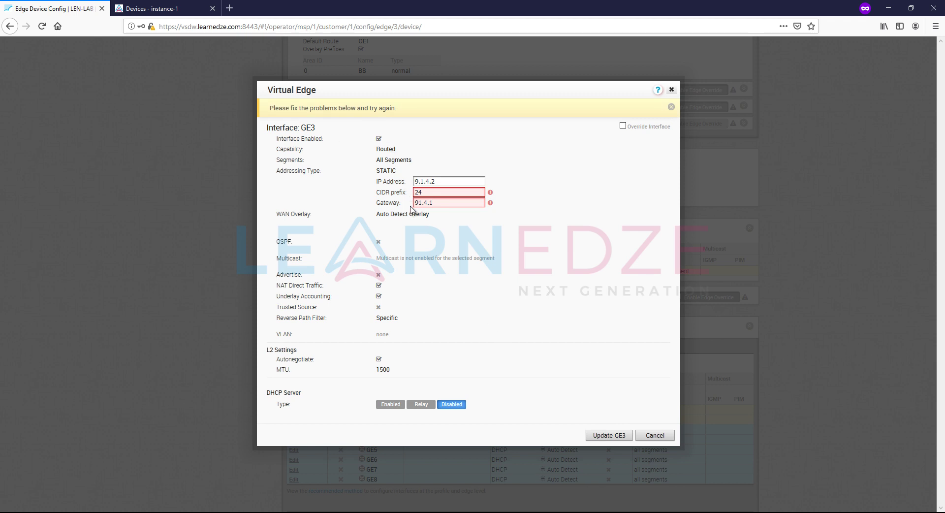
click(418, 203)
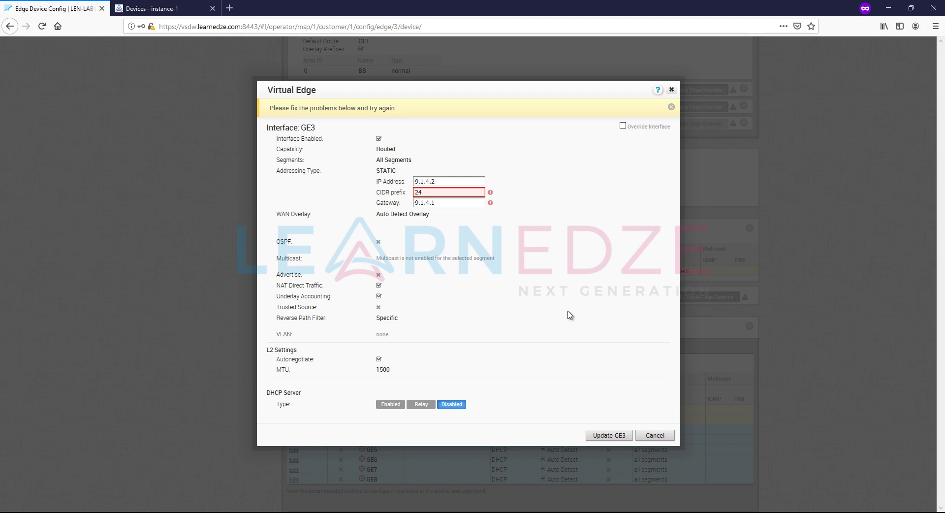
click(609, 435)
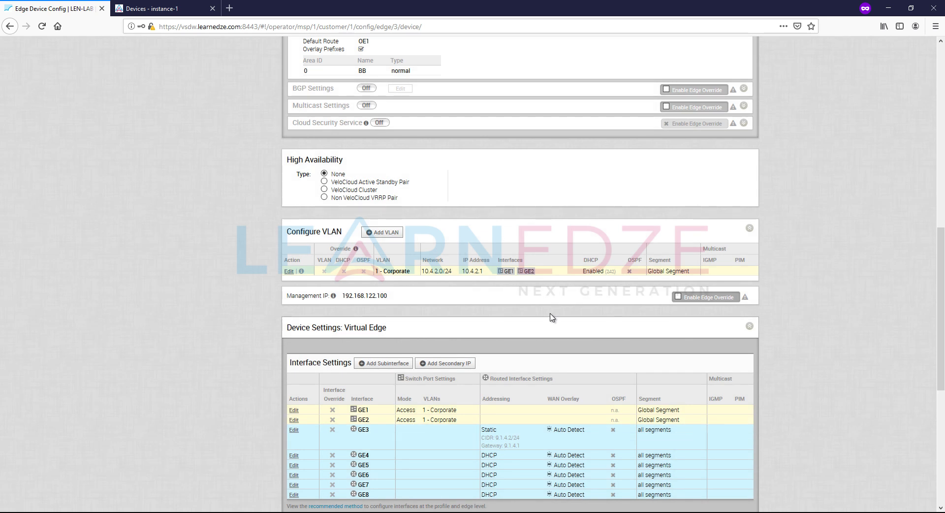
- Save b2-r1's configuration changes and return to the Cockpit serial console
drag(940, 344, 940, 163)
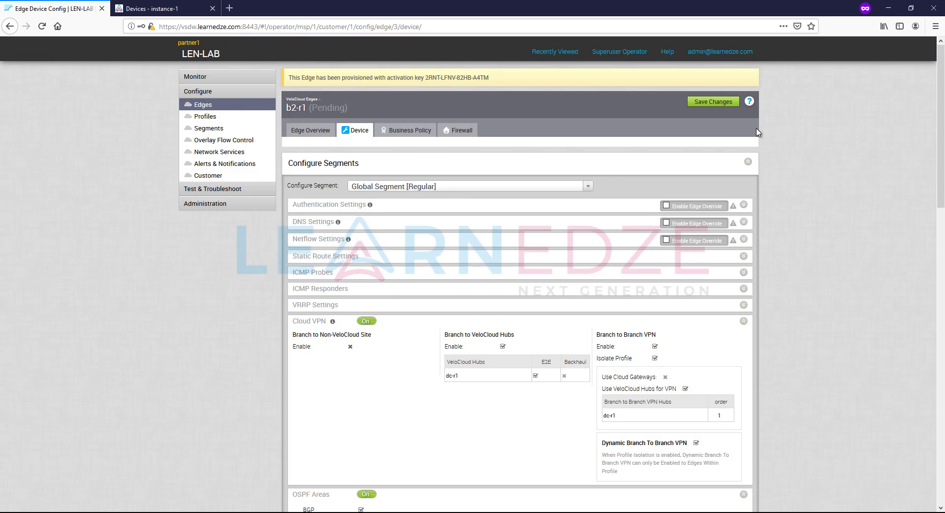
click(717, 104)
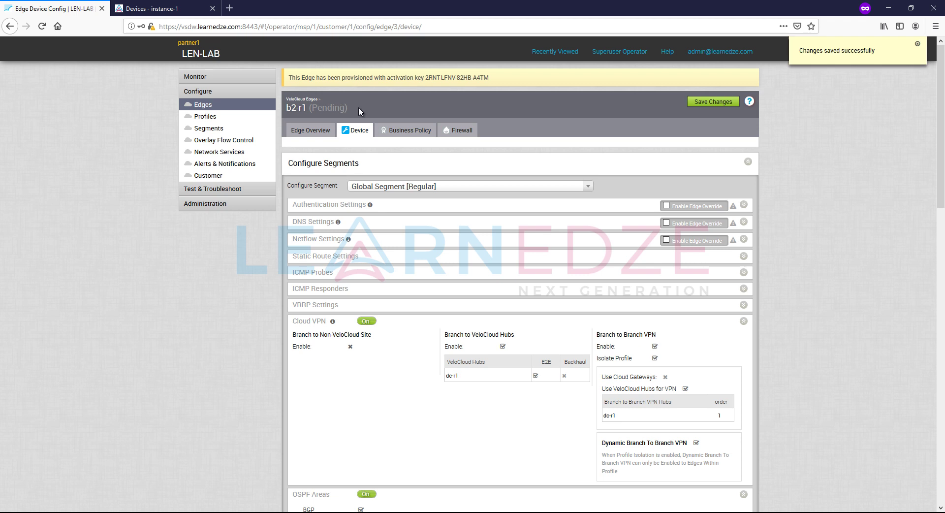
click(153, 7)
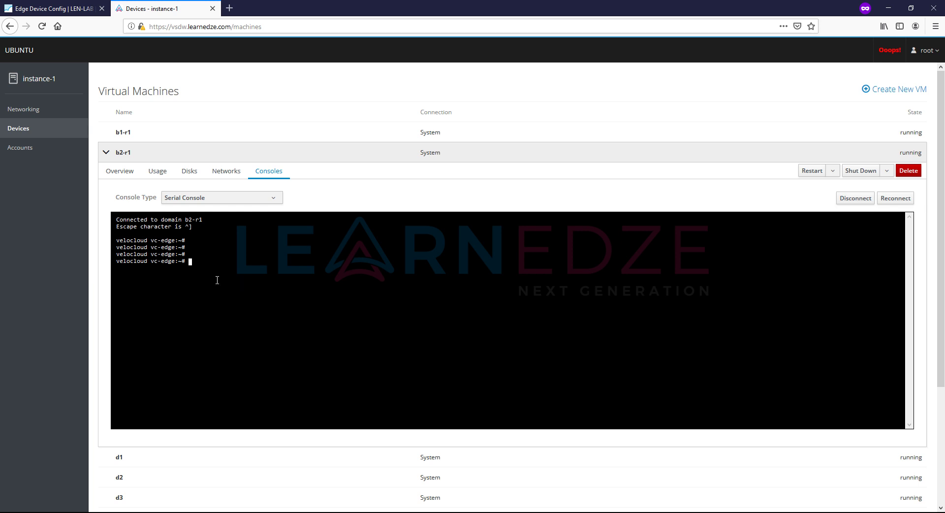
- Ping 9.1.6.2 from b2-r1 and stop it after 6 packets, showing 100% packet loss
text(ping 9.1.6.2)
key(Return)
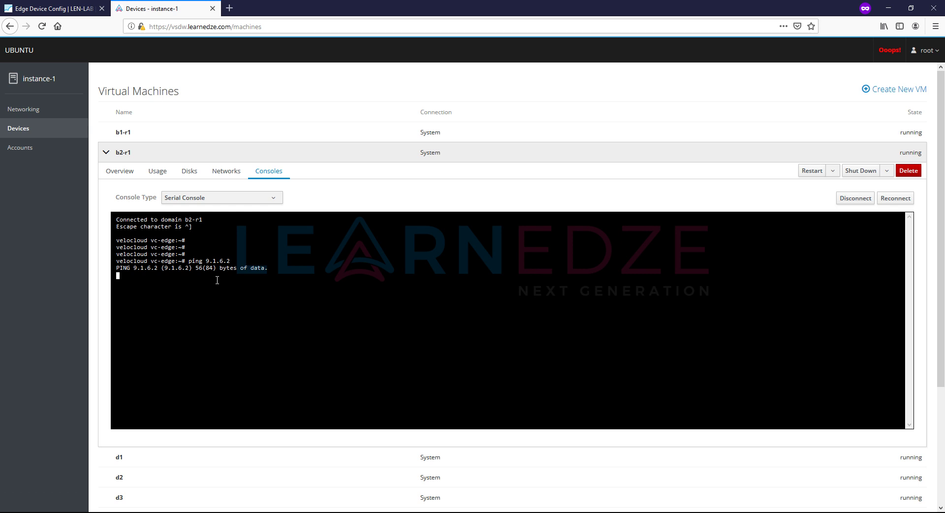
key(ctrl+c)
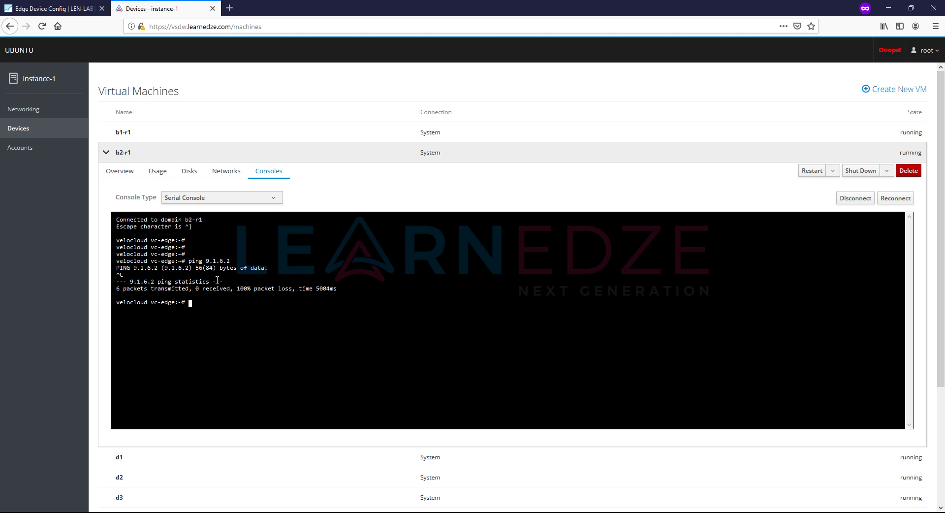
- Run set_wan_config.sh to make GE3 static 9.1.4.2, mask 255.255.255.0, gateway 9.1.4.1
text(set_wan_w)
text(onfig.sh GE3 STATIC 9.1.4.2)
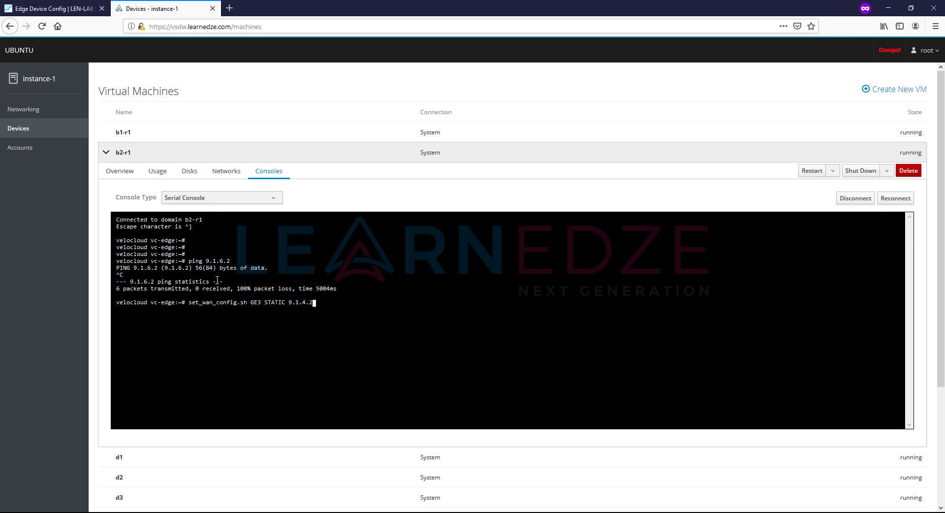
text( 255.255.255.0 9.1.4.1)
key(Return)
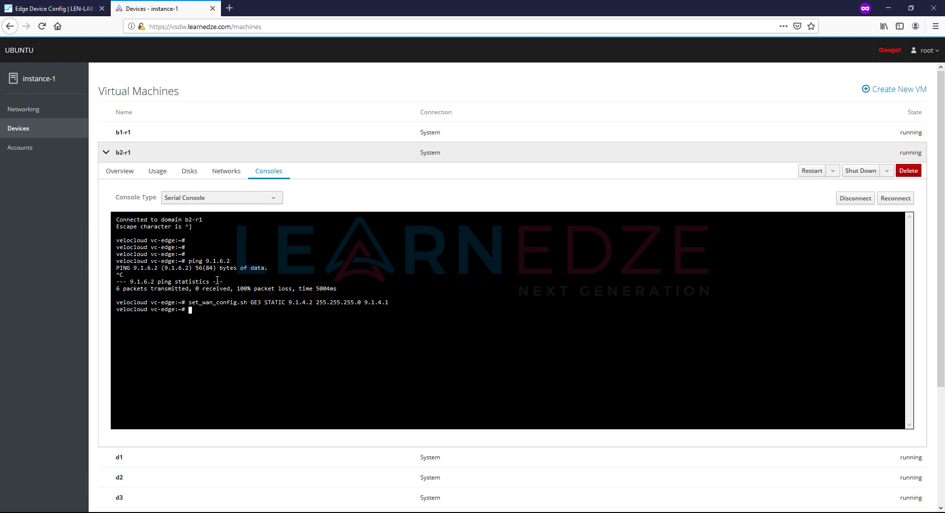
key(Return)
key(Return)
key(Return)
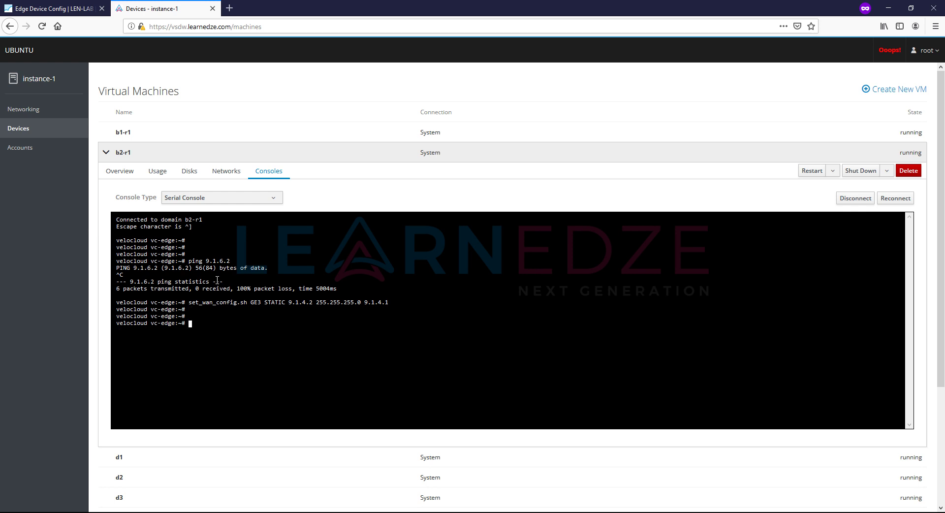
- Ping 9.1.6.2, which still fails, then gateway 9.1.4.1, which now replies with 0% loss
text(ping 9.1.6.2)
key(Return)
key(Return)
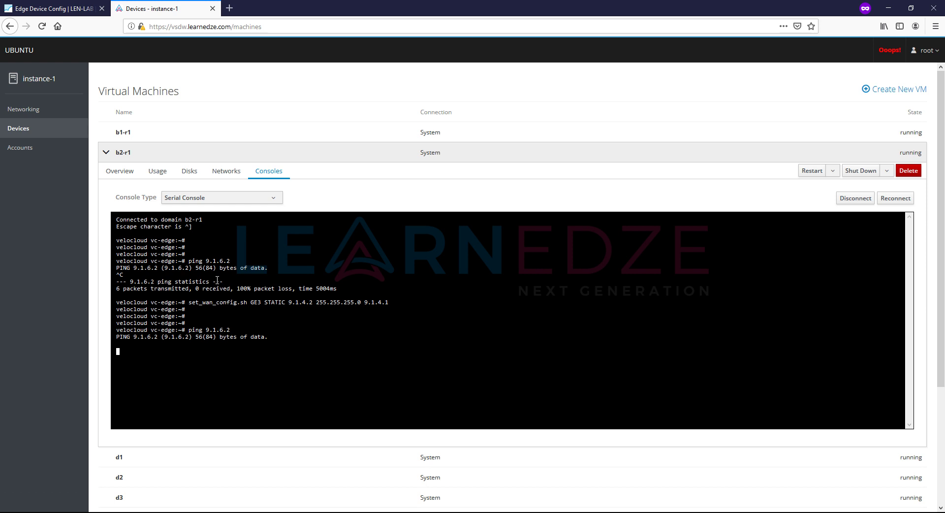
key(ctrl+c)
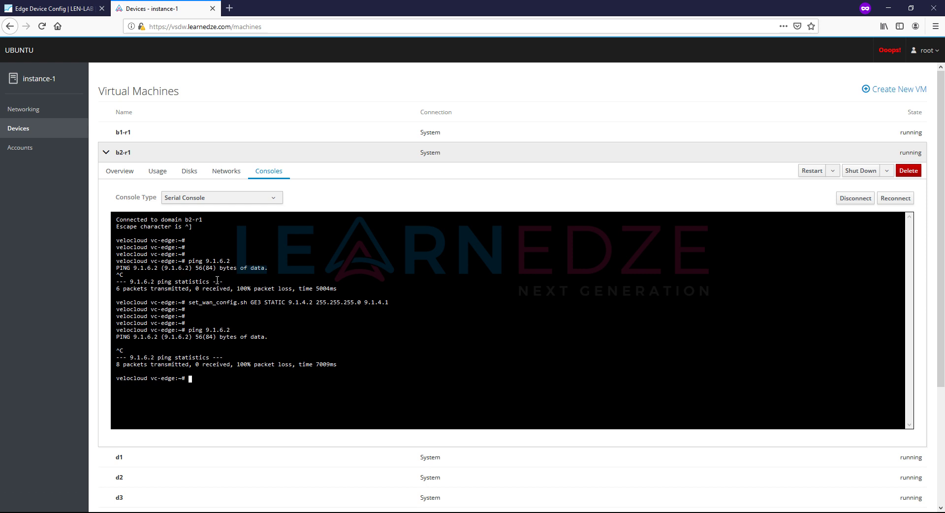
text(ping 9.1.4.1)
key(Return)
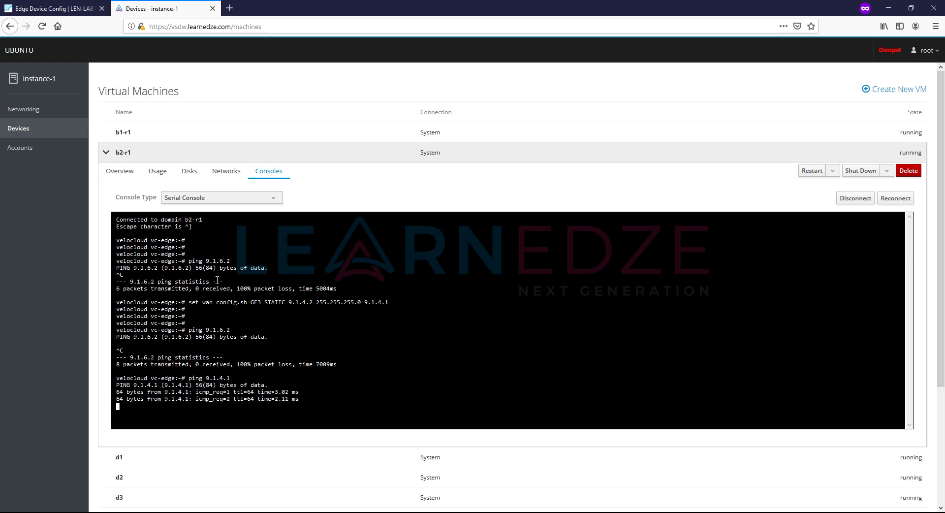
key(ctrl+c)
- Re-run the ping to 9.1.6.2, which still shows 100% packet loss
key(Up)
key(Up)
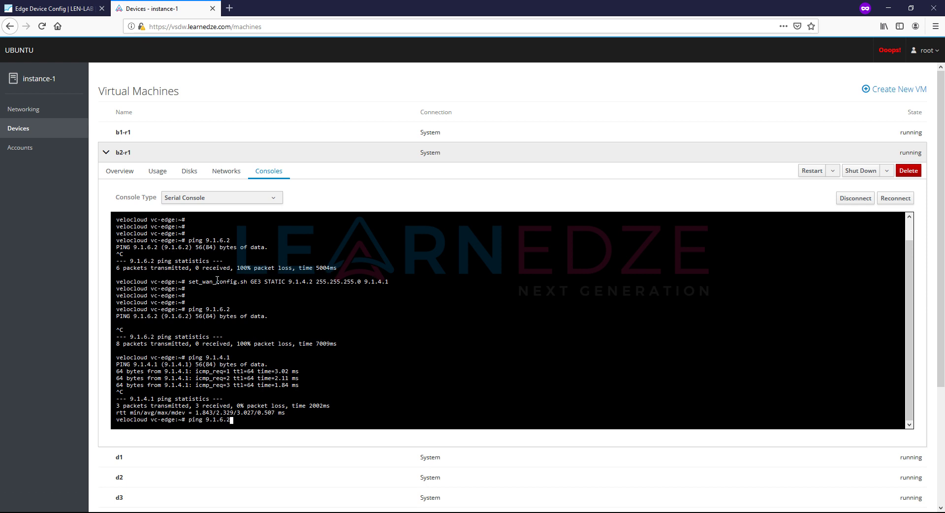
key(Return)
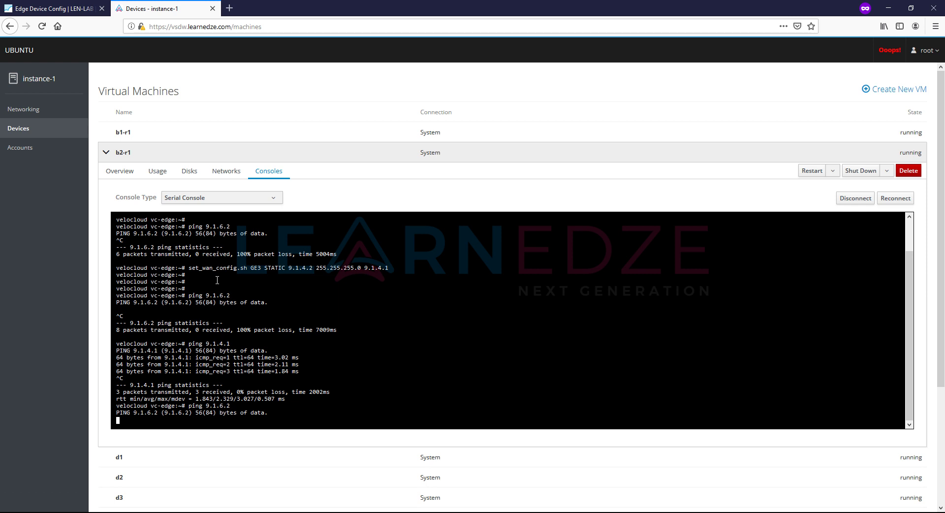
key(ctrl+c)
key(Return)
key(Return)
key(Return)
key(Return)
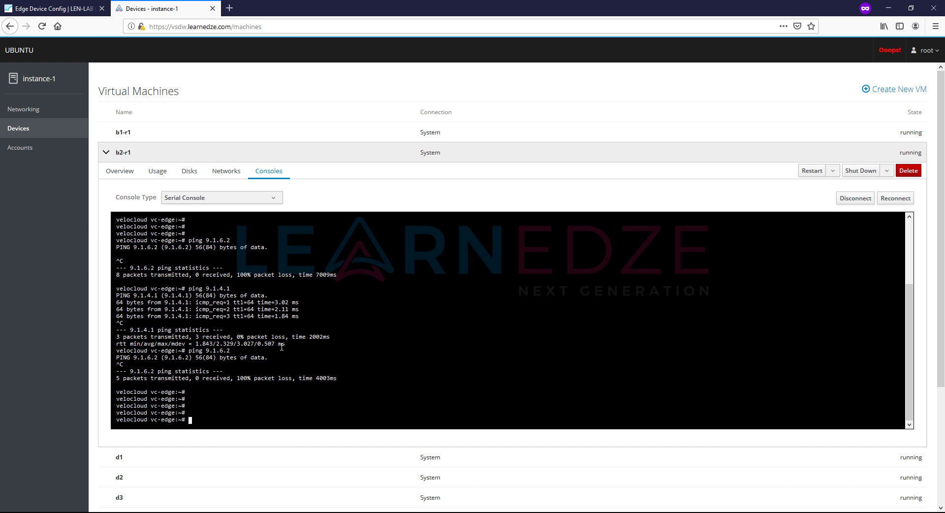
- Compose activate.py -s 9.1.6.2 -i with b2-r1's activation key copied from Orchestrator's banner
text(activate.py -s)
text(9.1.6.2 -i)
click(66, 9)
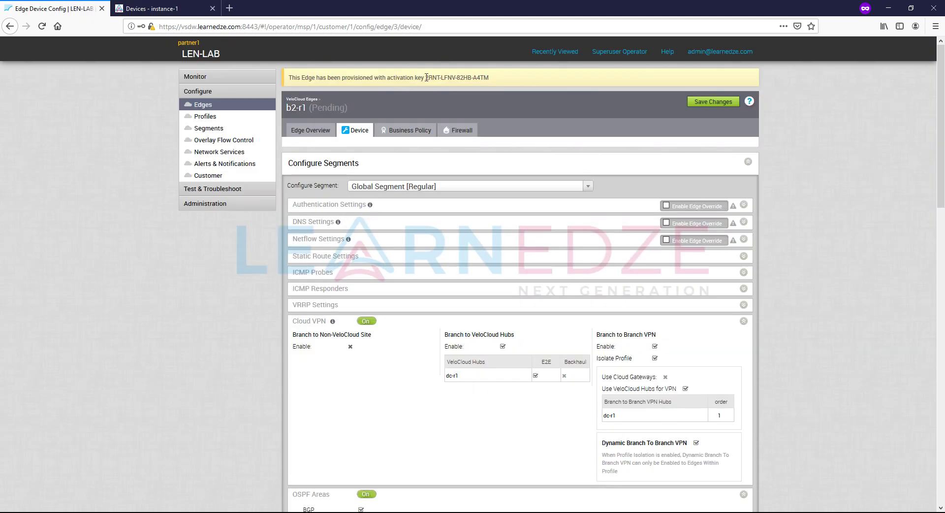
drag(424, 77, 487, 78)
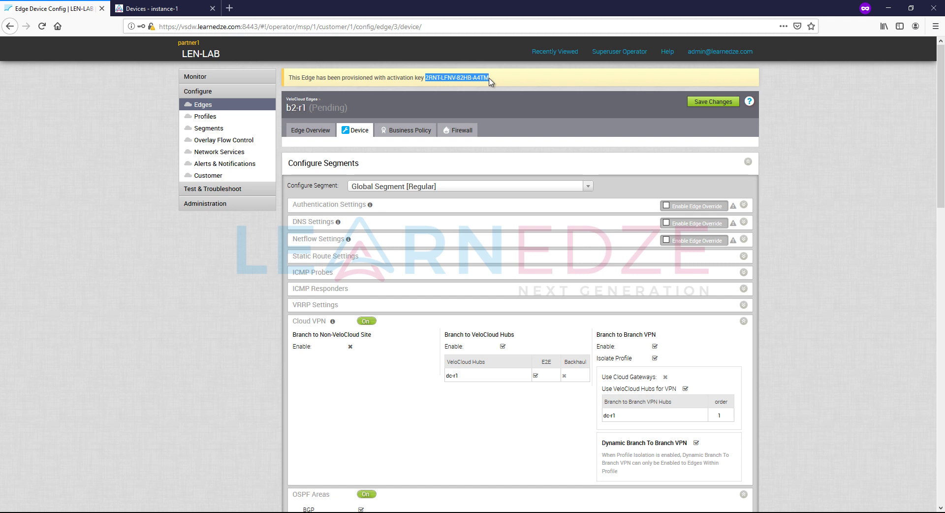
click(197, 9)
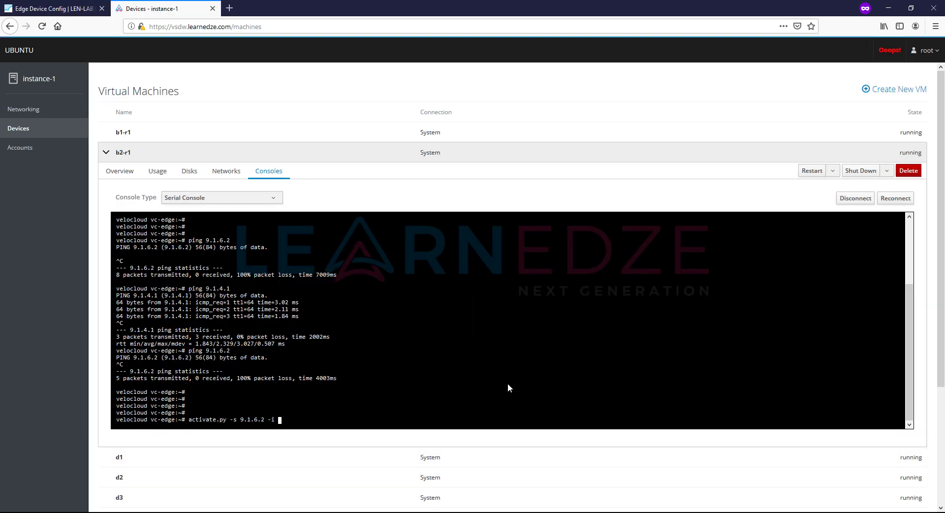
right_click(362, 401)
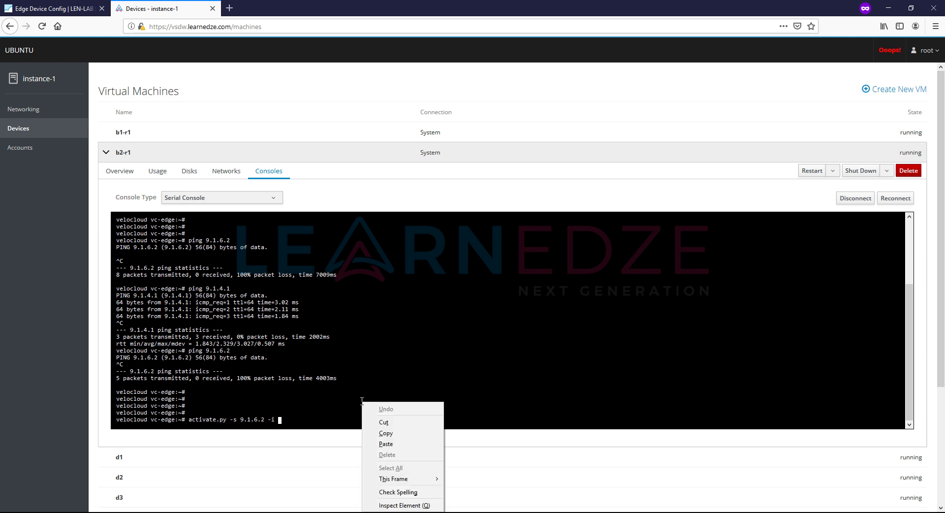
click(379, 444)
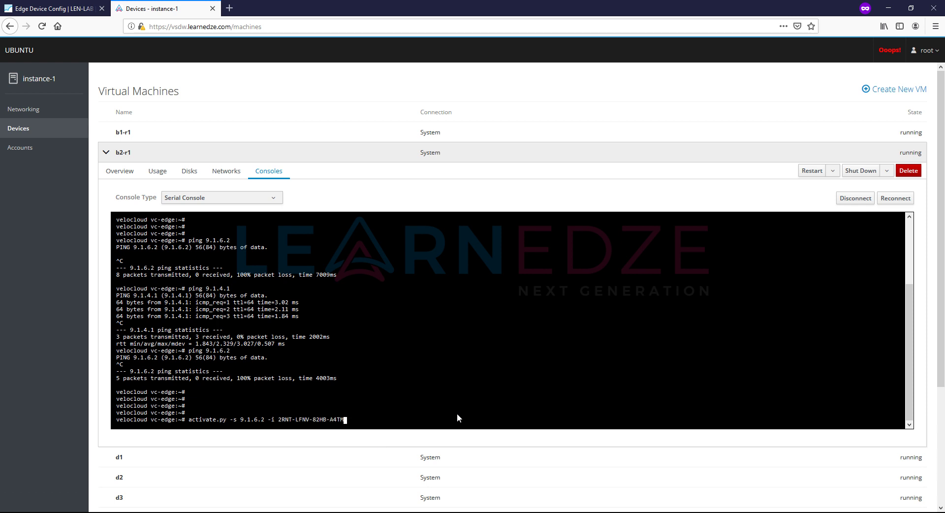
- Run the activation and wait for 'Activation successful, VCO overridden back to 9.1.6.2'
key(Return)
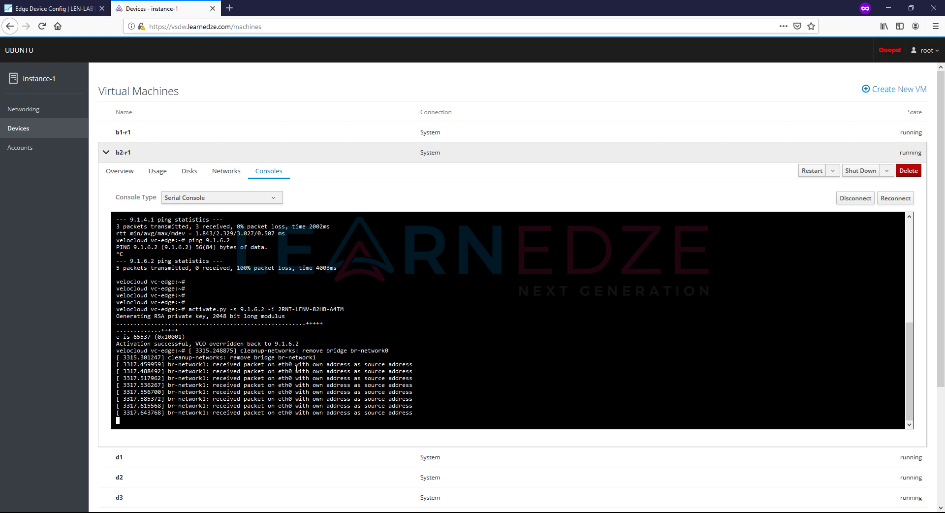
key(Return)
key(Return)
key(Return)
key(Return)
key(Return)
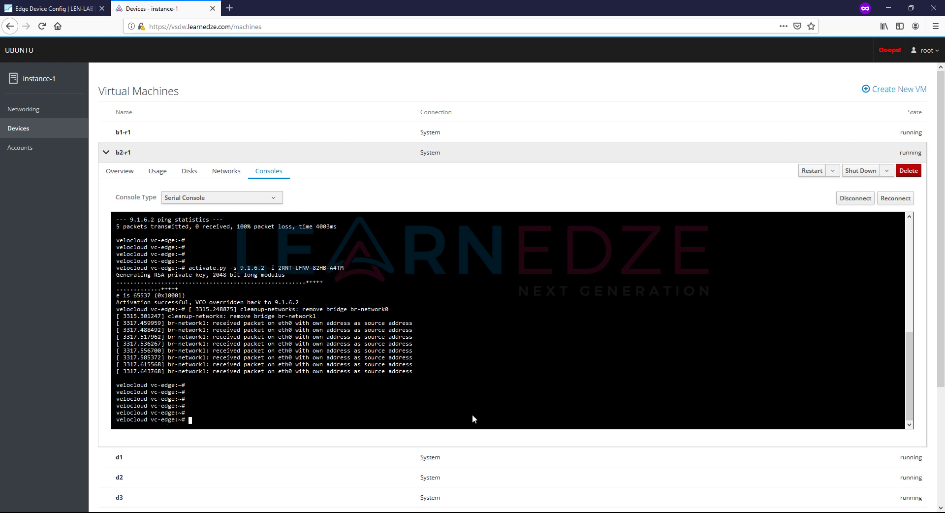
- Open b2-r1 from the Configure > Edges list to confirm it is Activated
click(60, 5)
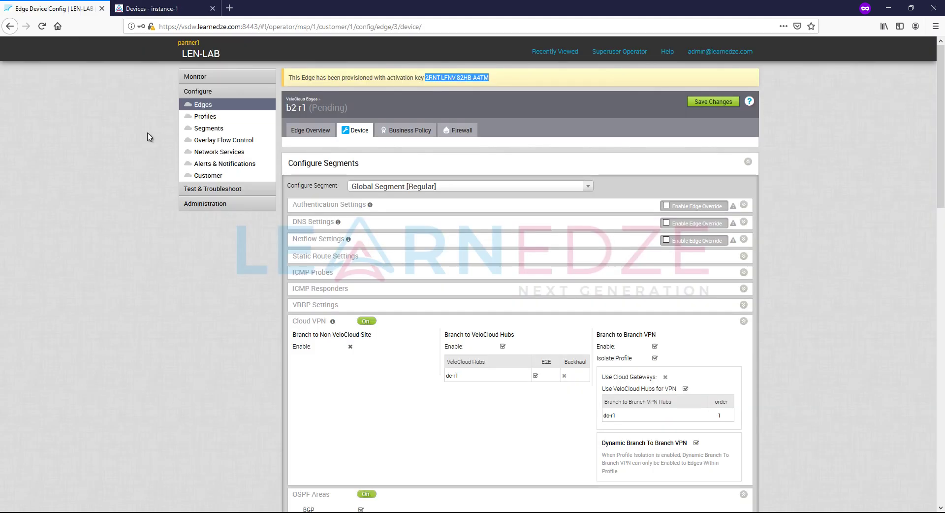
click(212, 104)
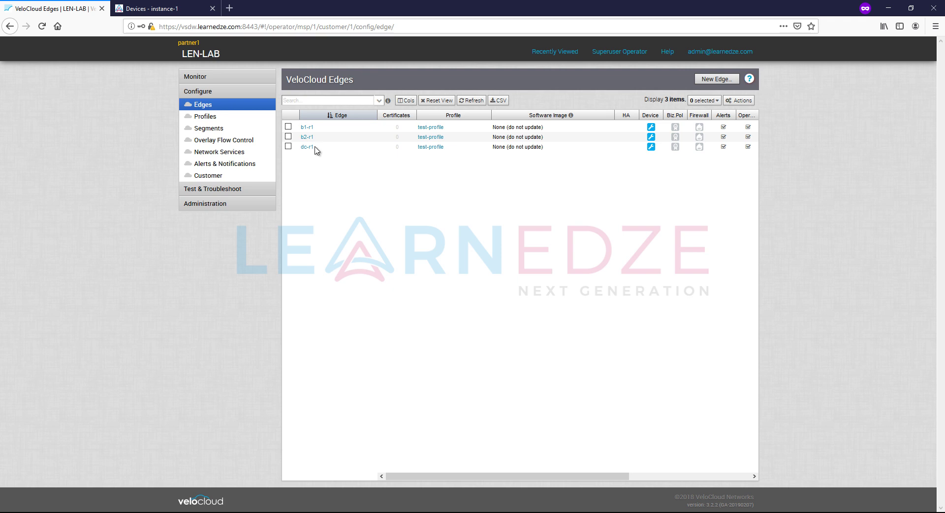
click(306, 137)
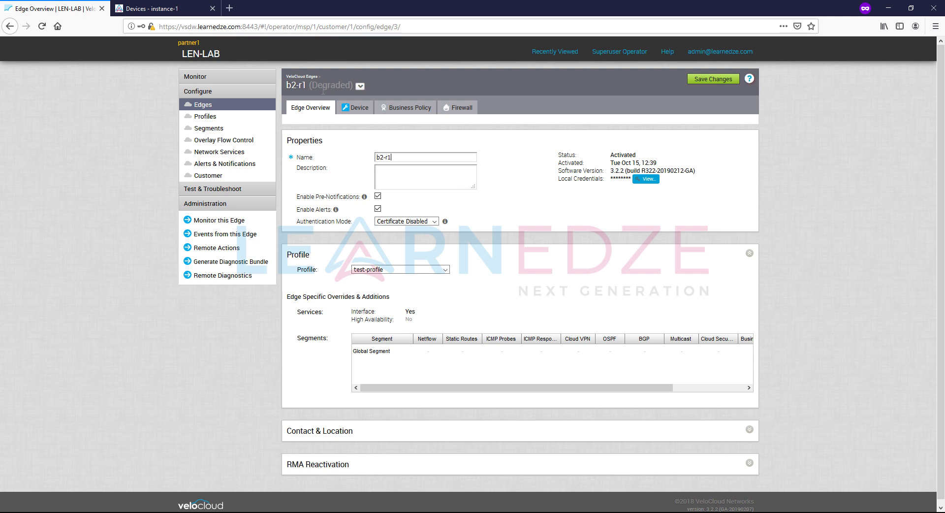
- View b2-r1's status and link in Monitor > Edges and on its monitoring page
click(195, 78)
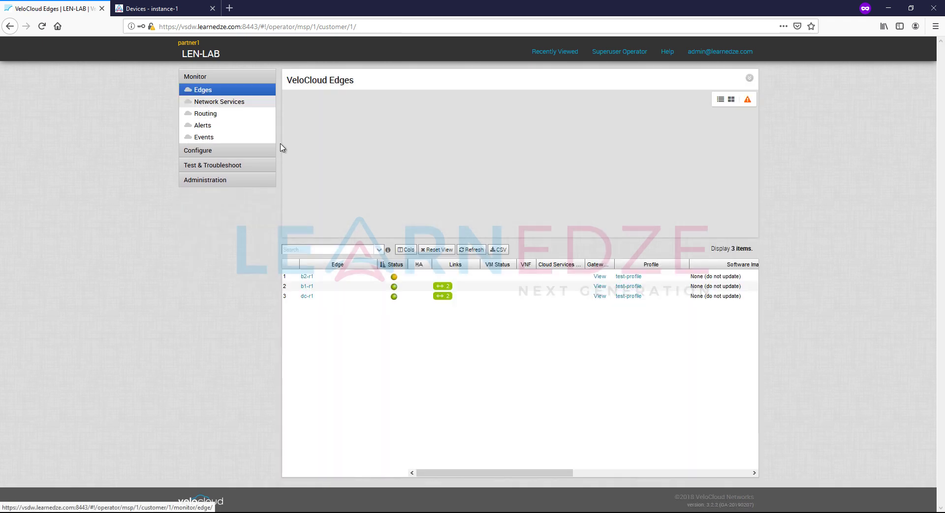
mouse_move(395, 279)
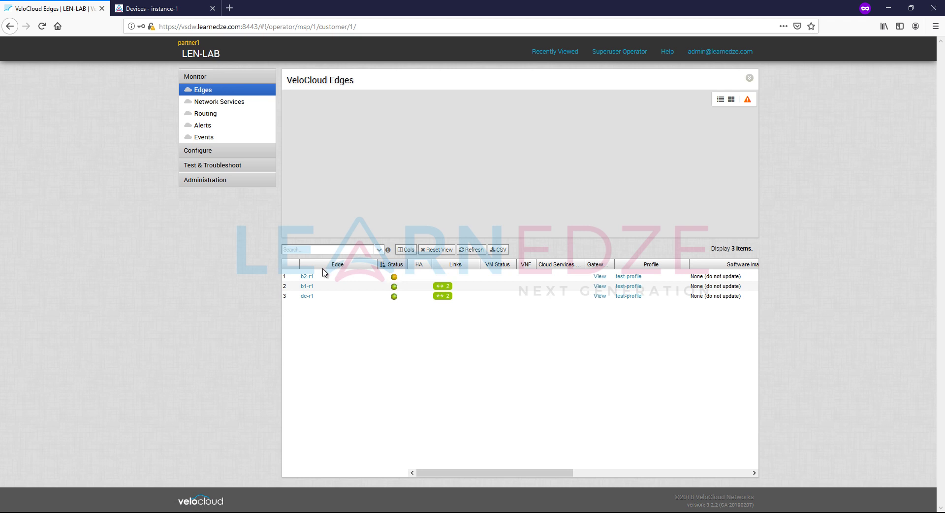
click(307, 276)
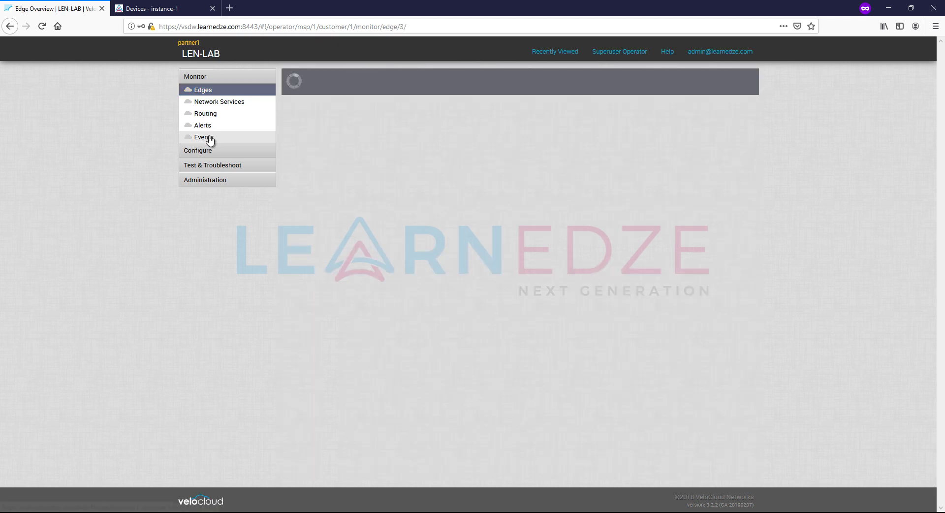
click(210, 93)
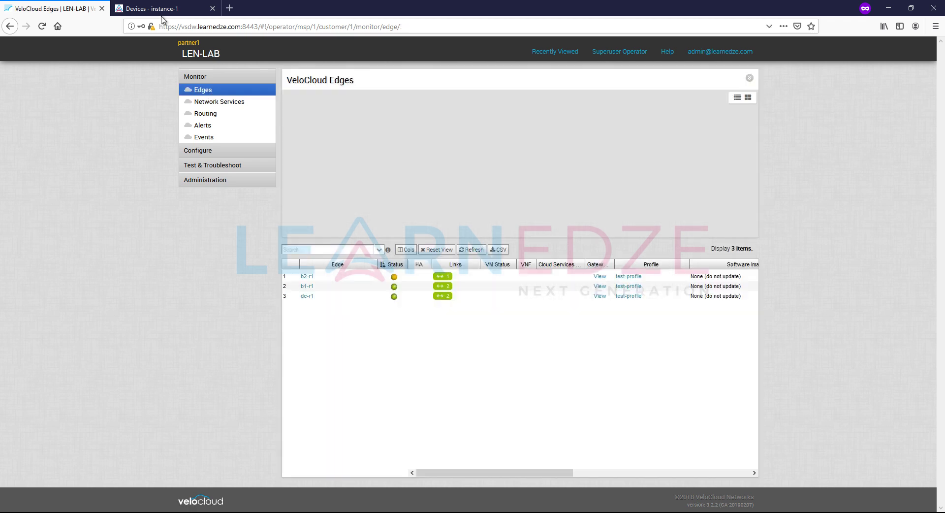
- Check b2-r1's serial console again, then return to the Orchestrator edges list
click(158, 9)
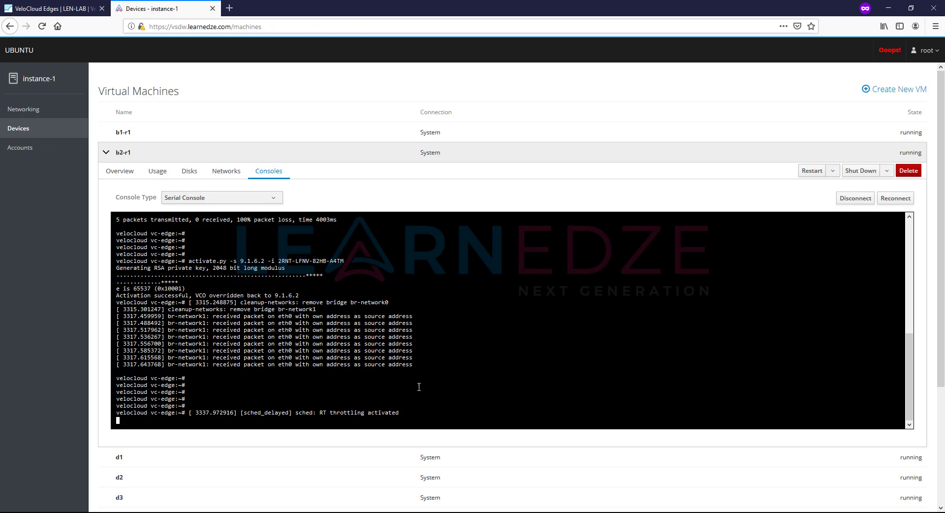
key(Return)
key(Return)
key(Return)
key(Return)
key(Return)
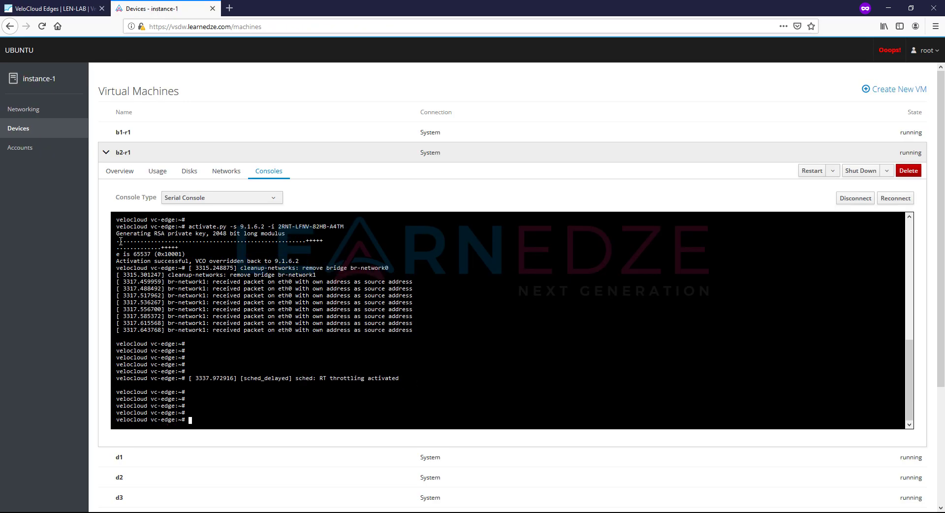
click(20, 4)
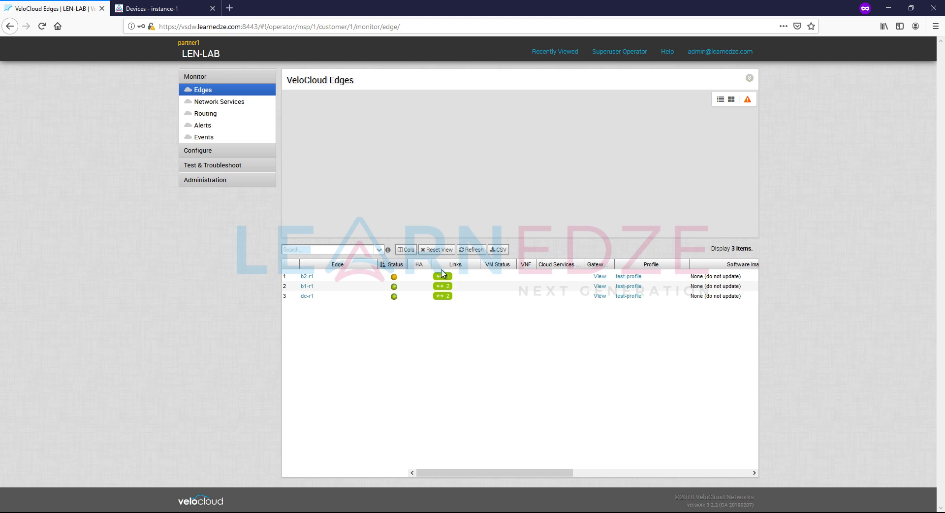
- Check b2-r1's single link on 9.1.4.2 and Connected status, then all three edges' statuses
mouse_move(441, 279)
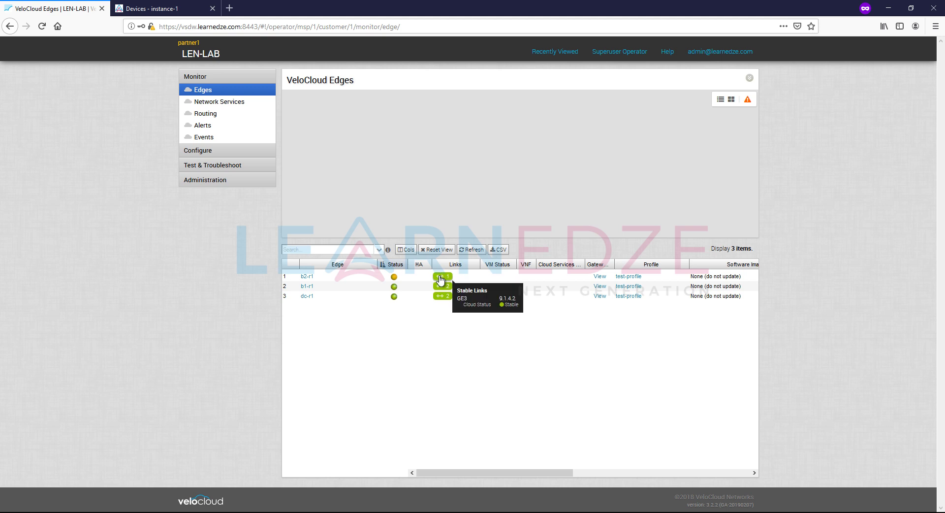
click(441, 277)
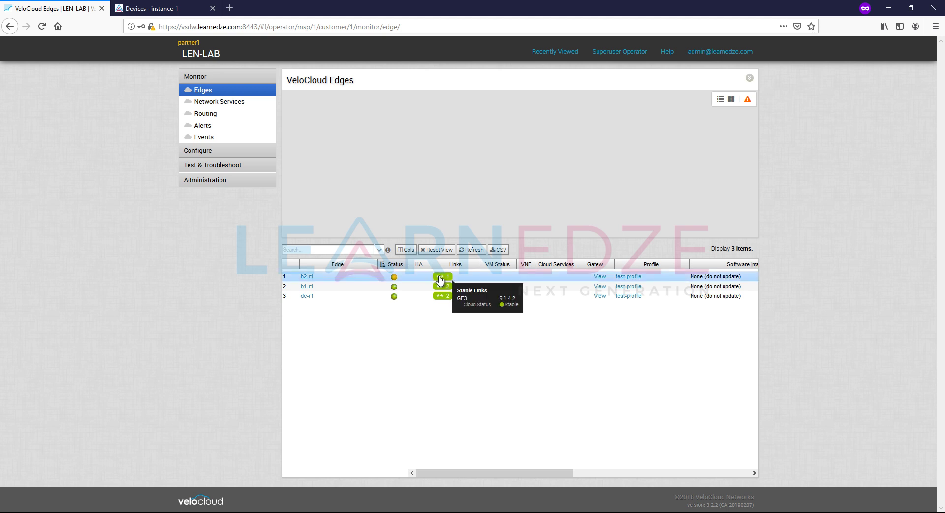
click(306, 276)
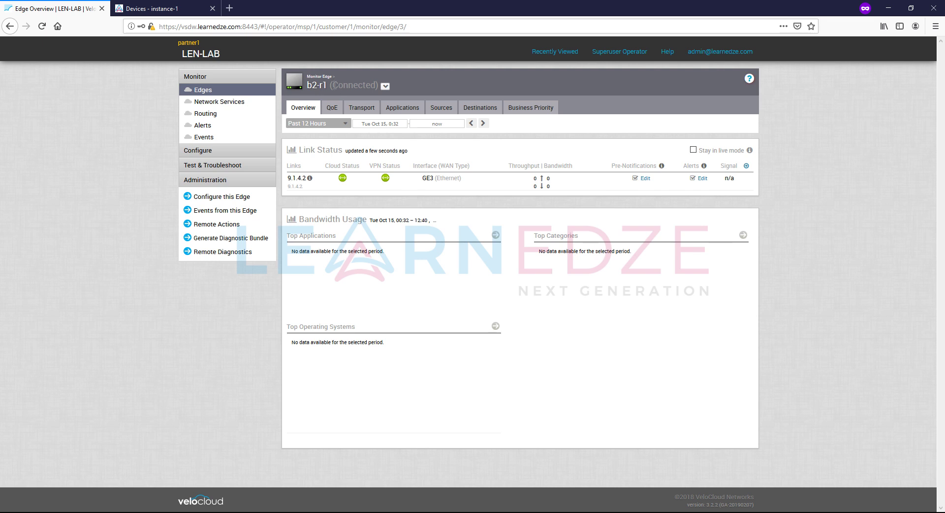
double_click(347, 85)
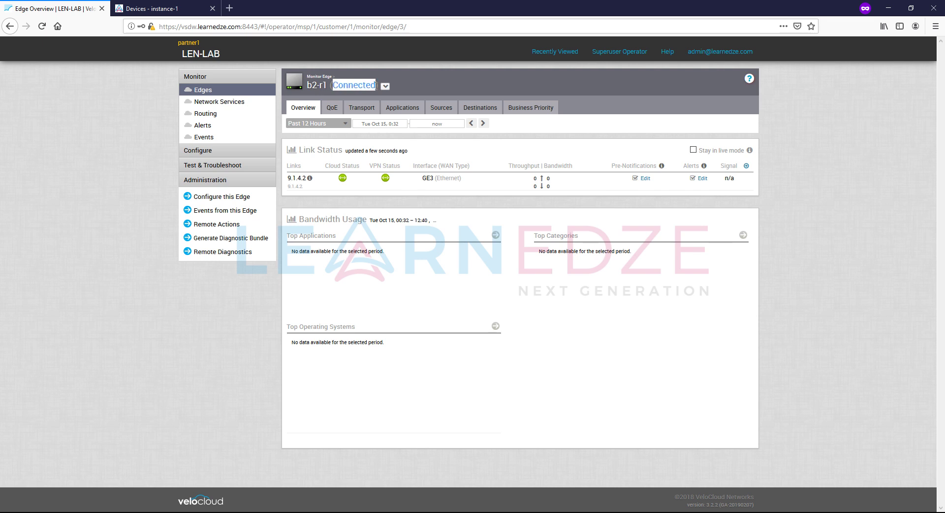
click(197, 90)
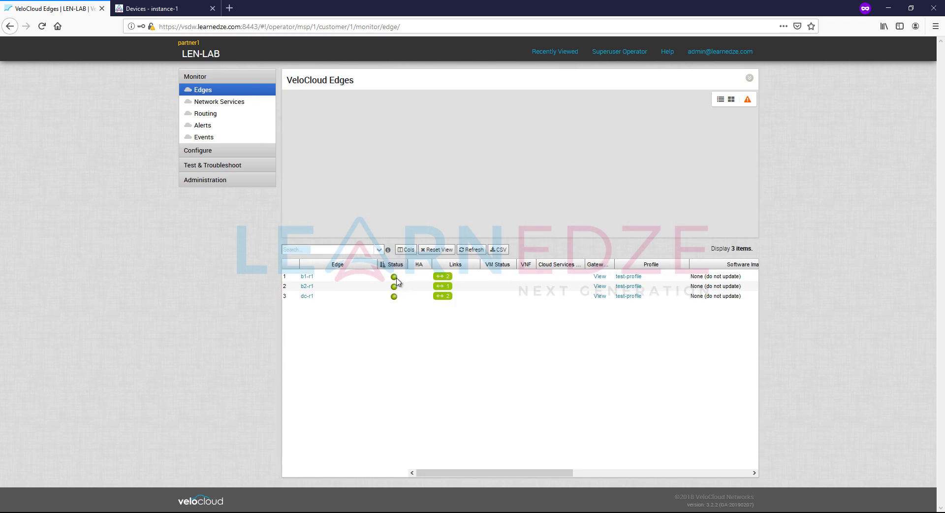
mouse_move(395, 279)
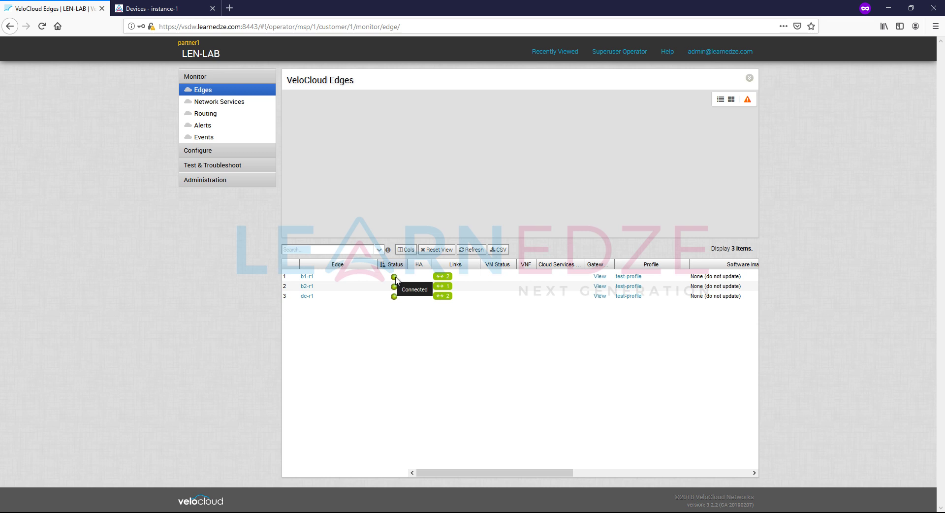
- Open Configure > Overlay Flow Control and select the 10.4.2.0/24 route via b2-r1
click(224, 152)
click(216, 141)
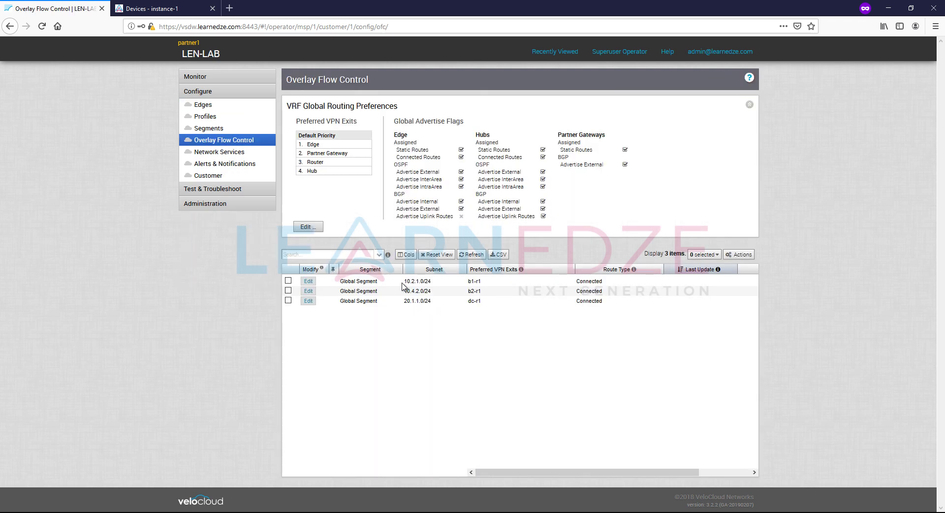
click(433, 293)
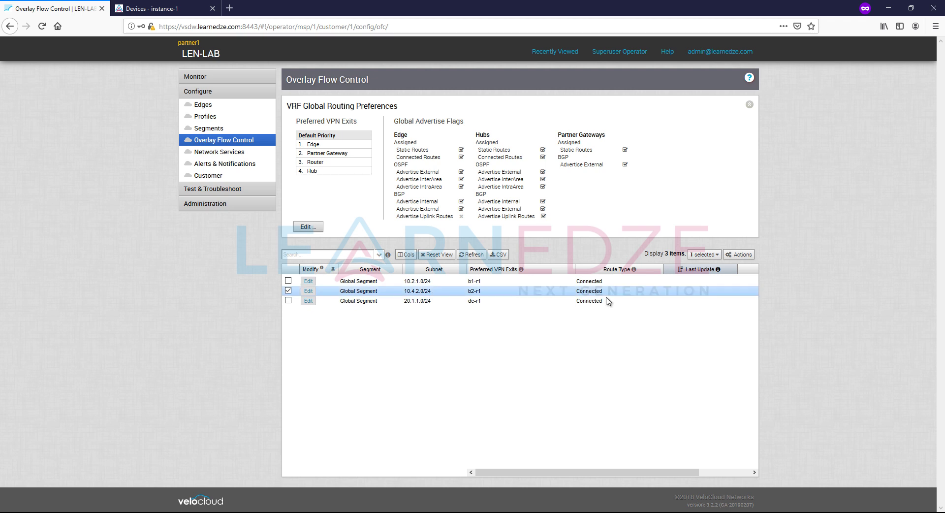